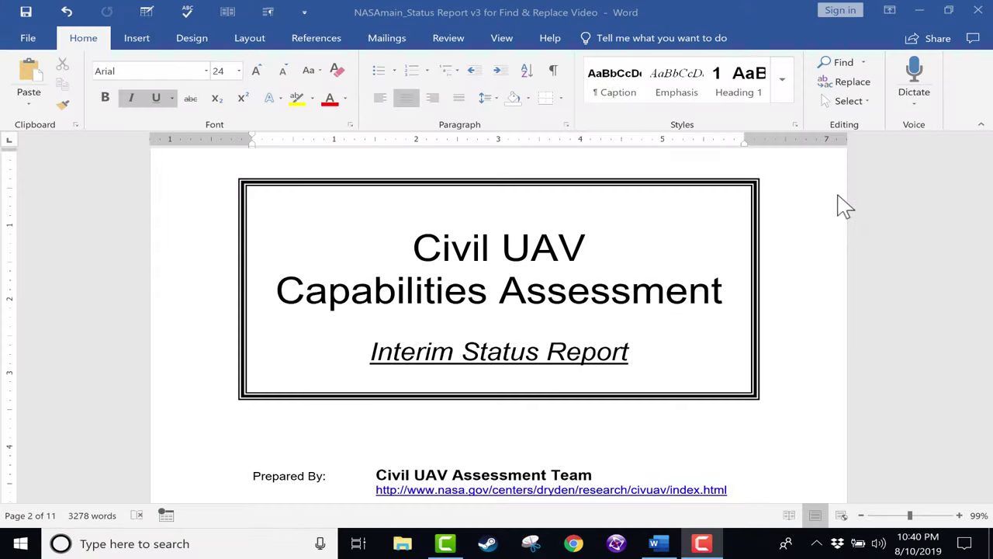
# Look through the status report's cover page, Section 1 with its UAV figure, Section 2, and the mission capability table.
pyautogui.scroll(-10, 849, 208)
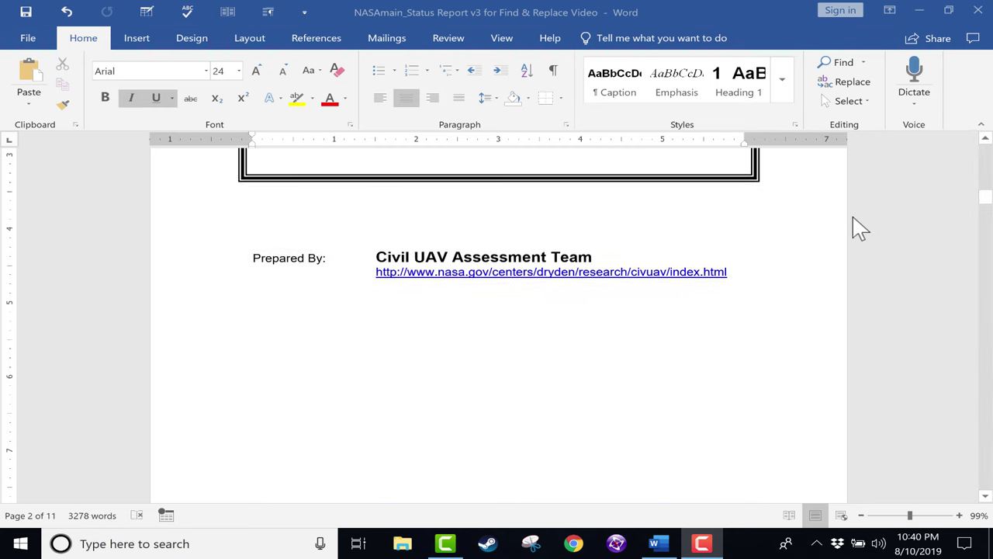
pyautogui.scroll(-3, 869, 225)
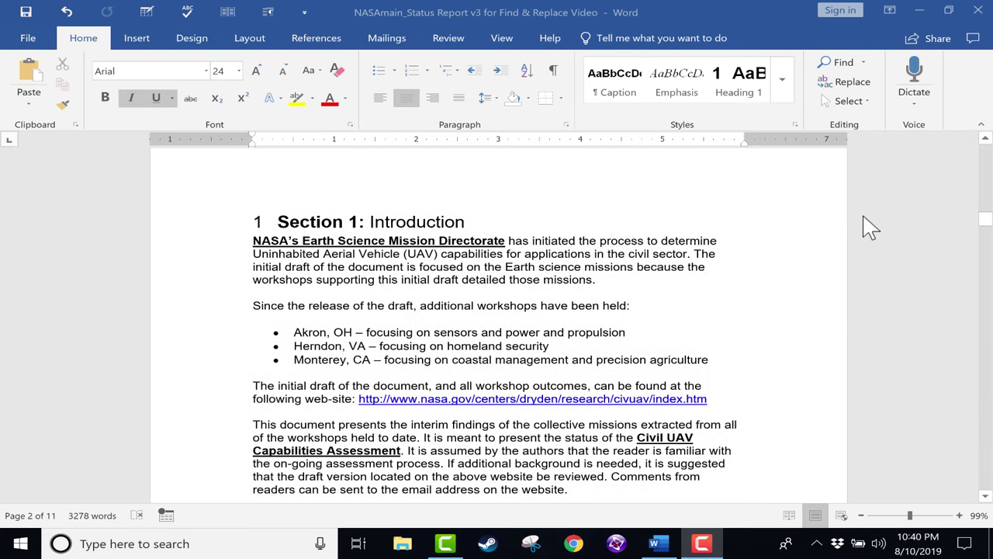
pyautogui.scroll(-8, 870, 229)
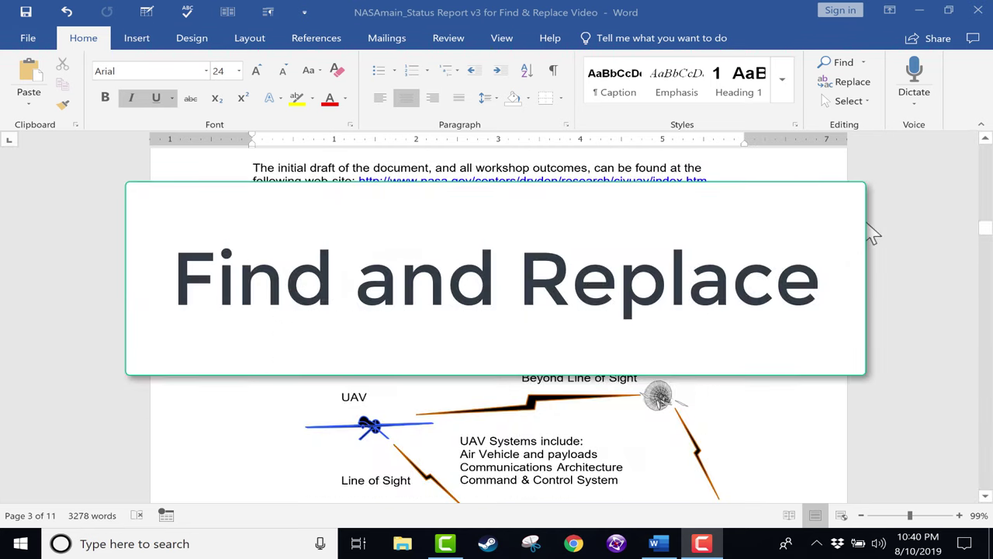
pyautogui.scroll(4, 870, 247)
pyautogui.click(621, 321)
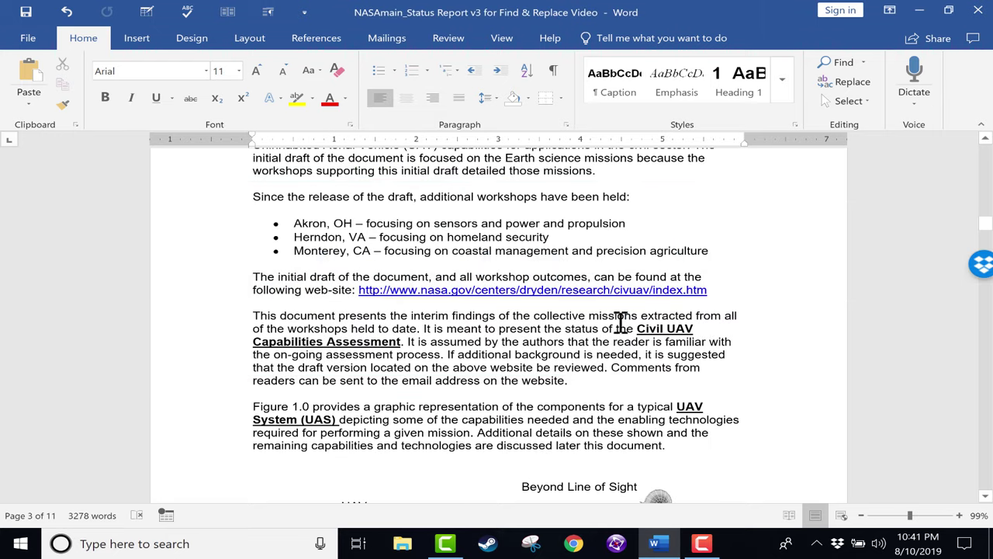
pyautogui.scroll(-2, 551, 361)
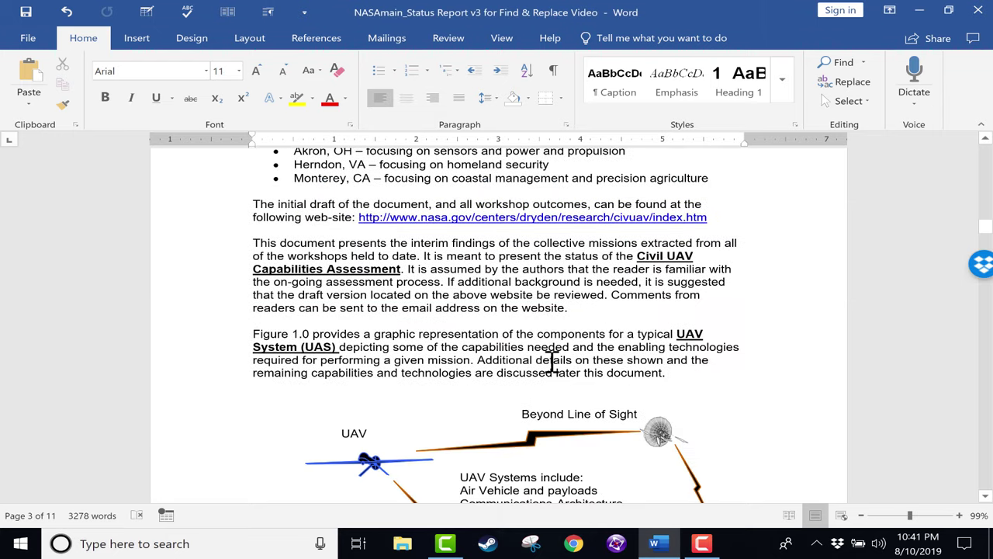
pyautogui.scroll(-10, 516, 279)
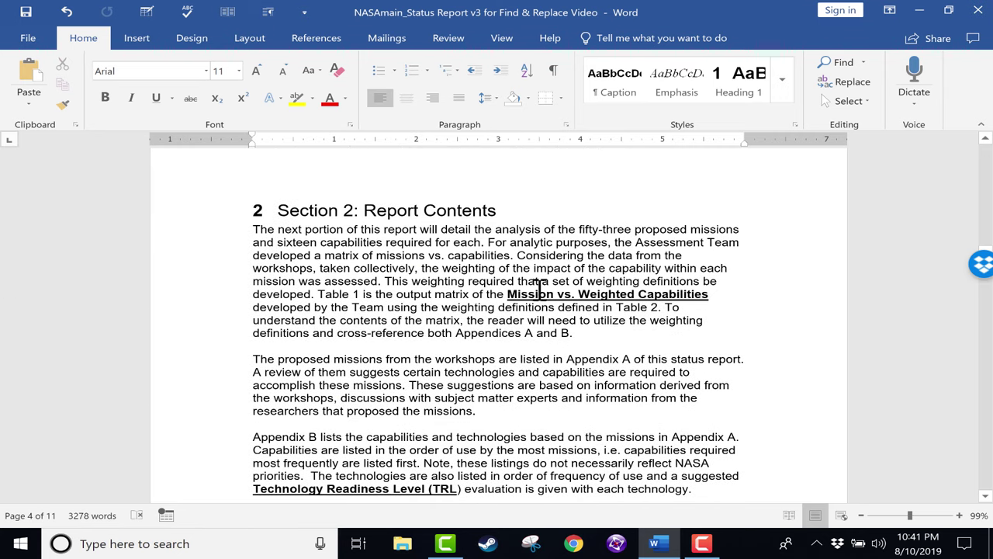
pyautogui.scroll(-15, 487, 325)
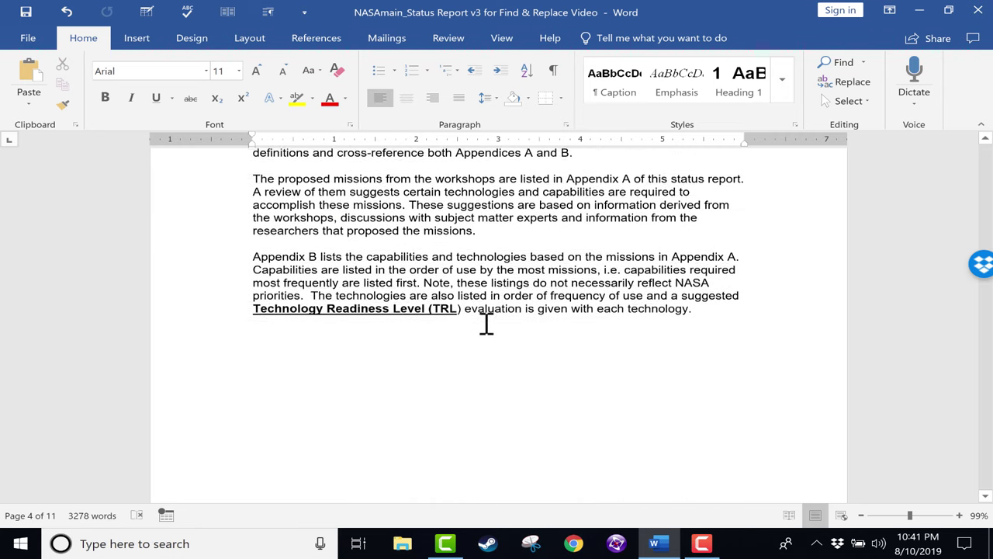
pyautogui.scroll(-3, 478, 320)
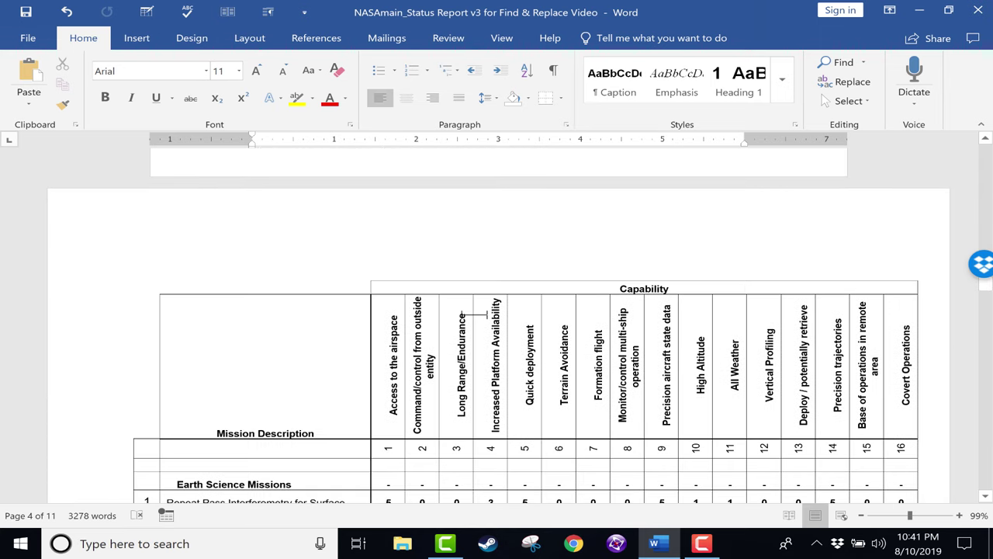
pyautogui.scroll(20, 478, 314)
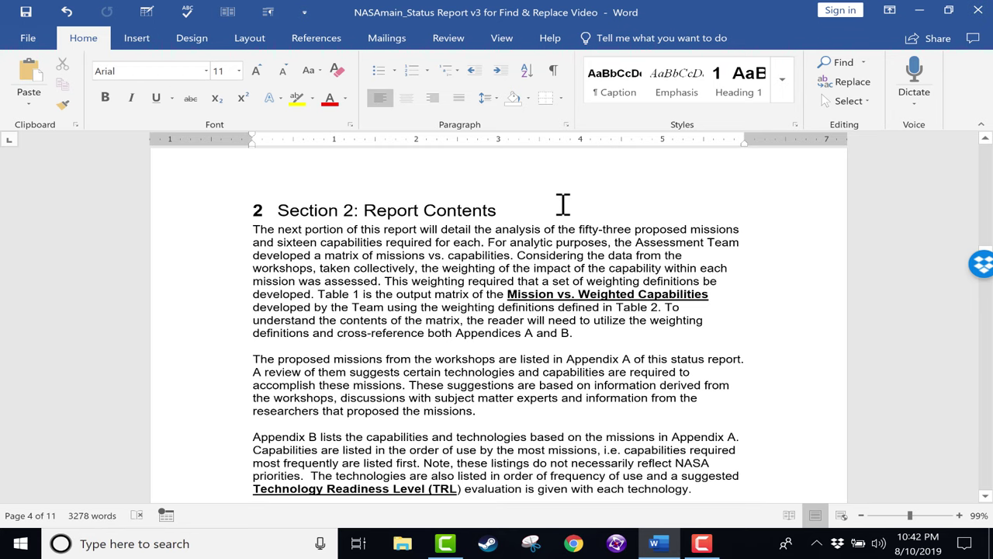
pyautogui.scroll(10, 549, 204)
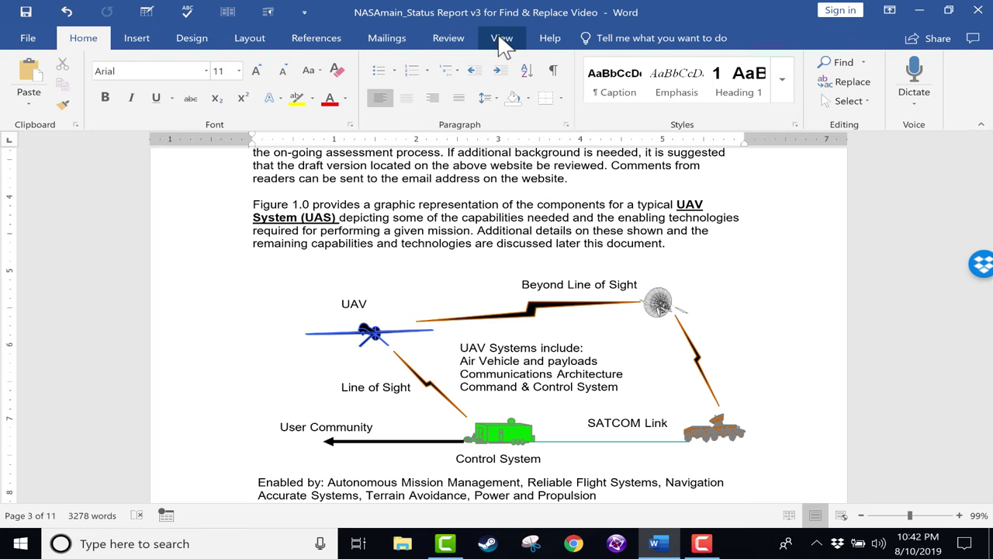
# Show the Navigation pane, search the document for "mission", and close the pane.
pyautogui.click(503, 40)
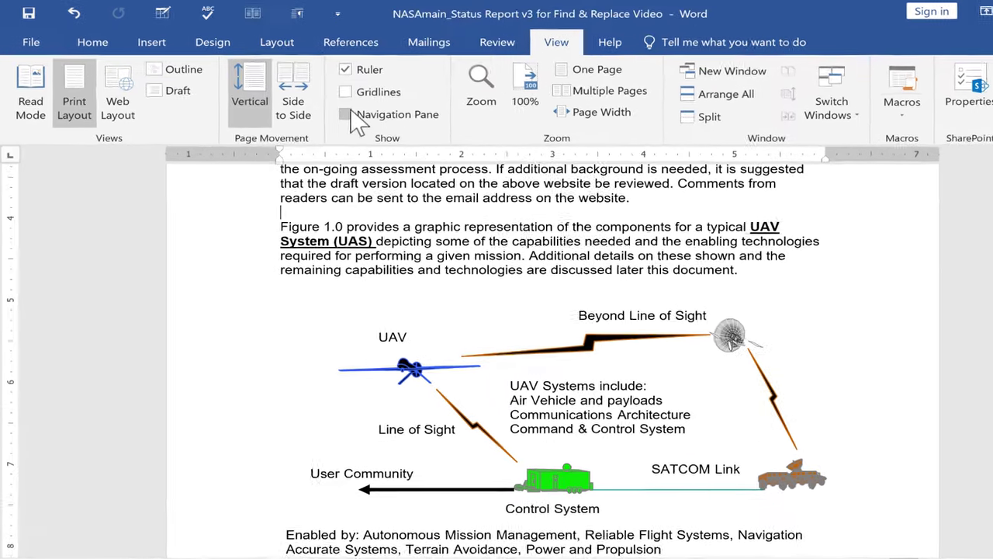
pyautogui.click(351, 116)
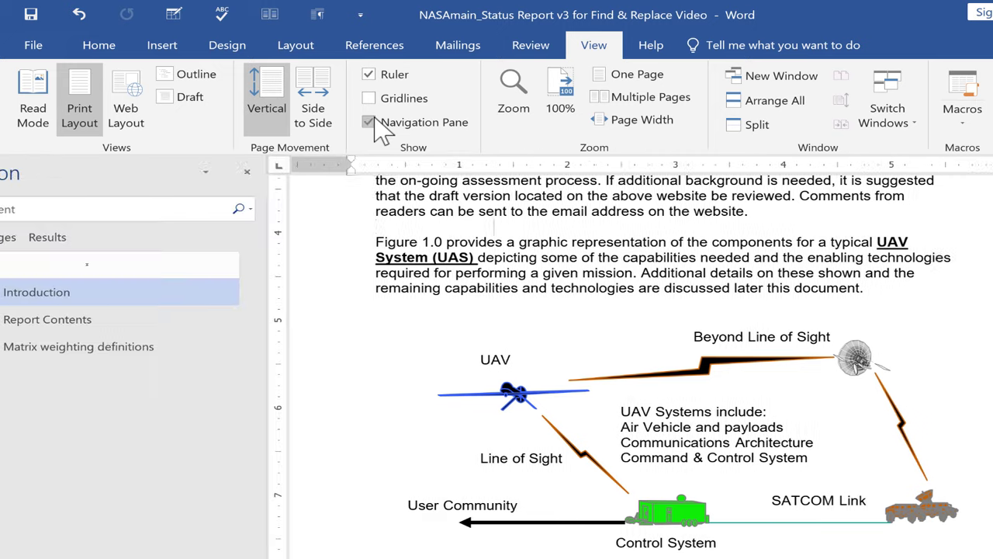
pyautogui.click(149, 207)
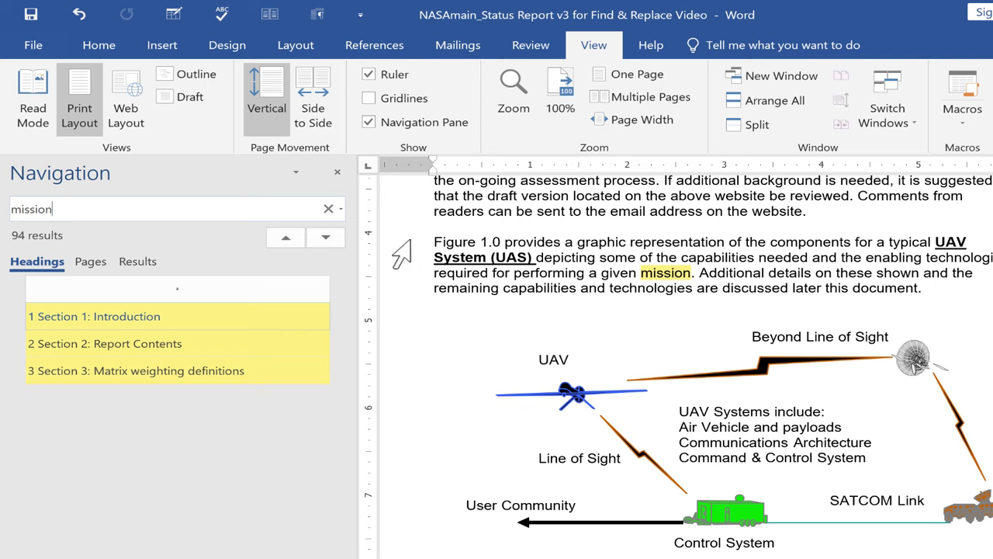
pyautogui.click(337, 170)
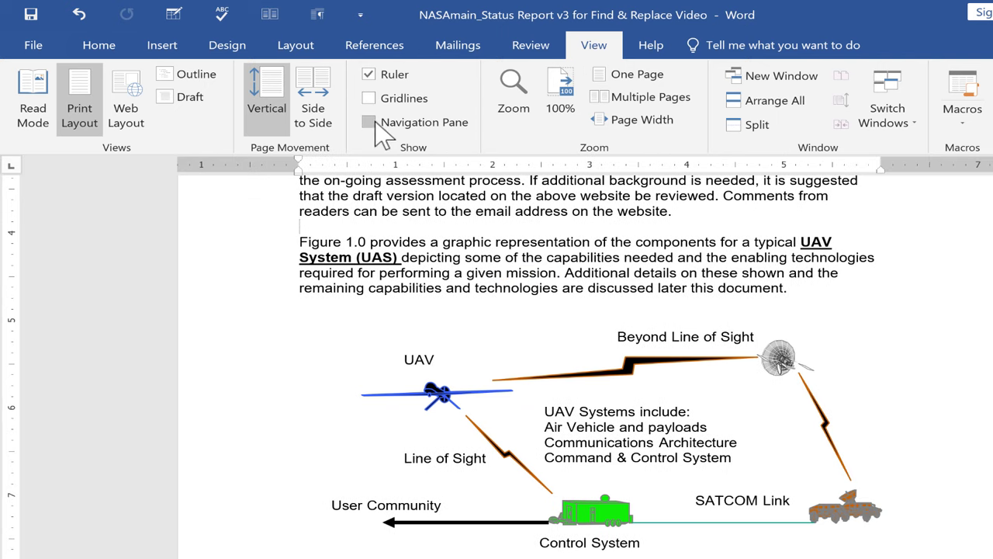
# Reopen the document search for "mission", review the matches by heading and as a results list, and close the search.
pyautogui.click(99, 46)
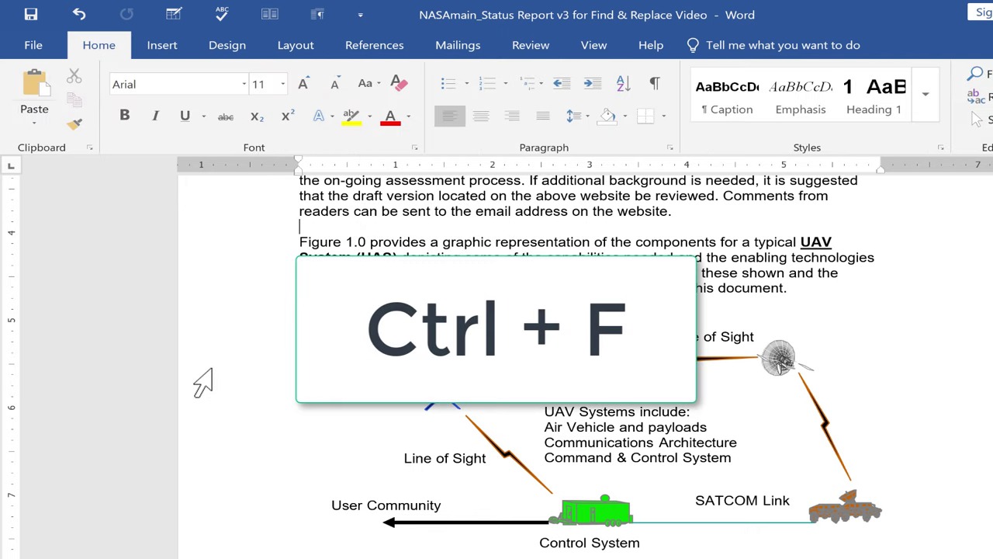
pyautogui.hotkey('ctrl', 'f')
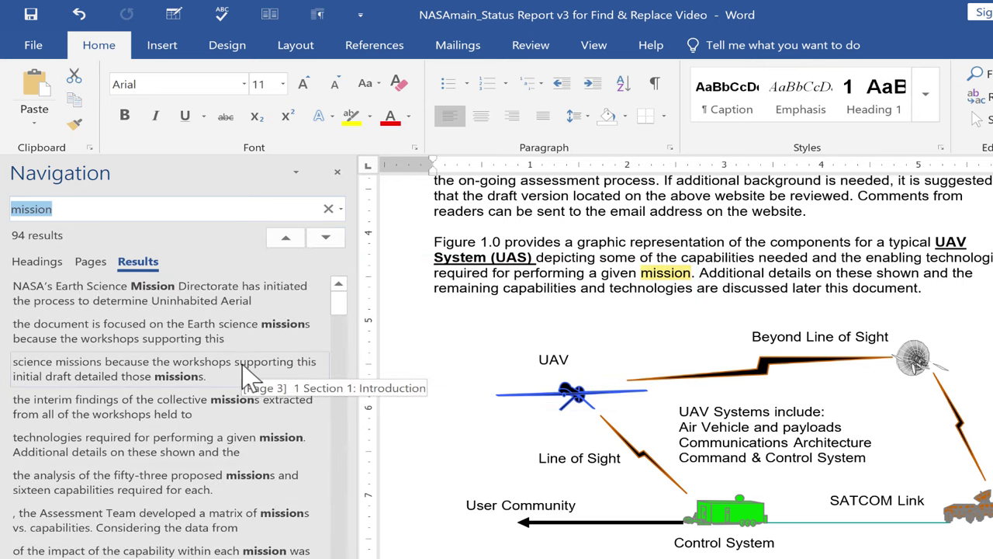
pyautogui.click(100, 215)
pyautogui.click(49, 265)
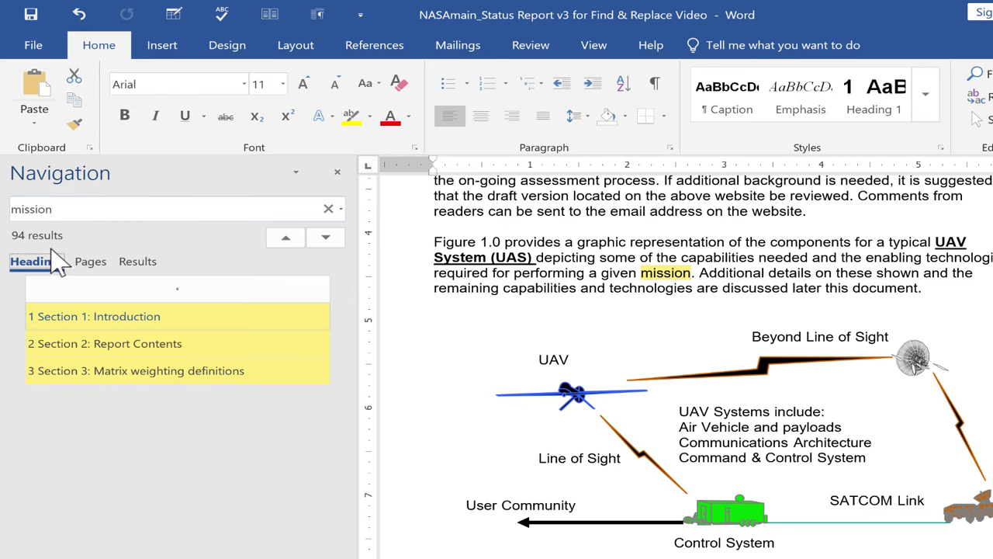
pyautogui.click(144, 264)
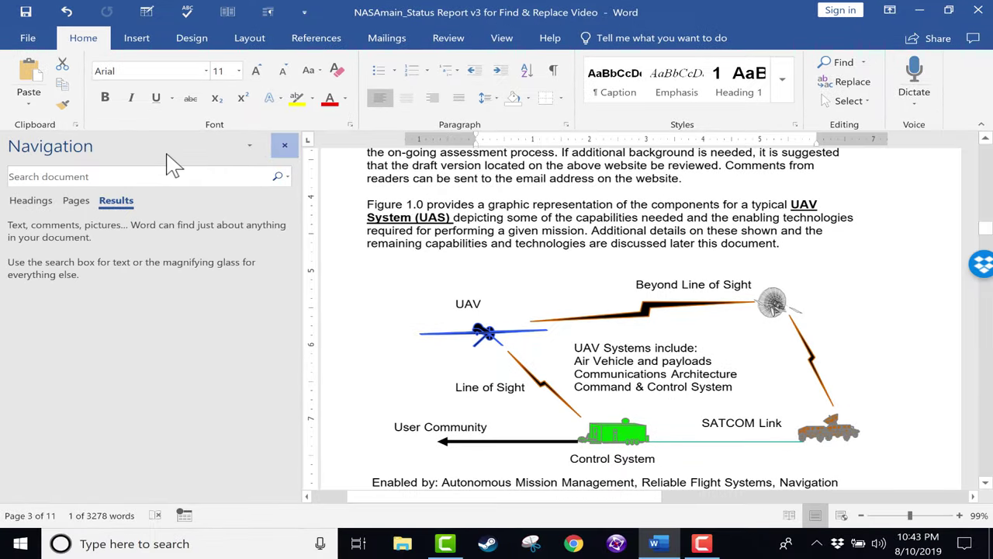
pyautogui.click(334, 167)
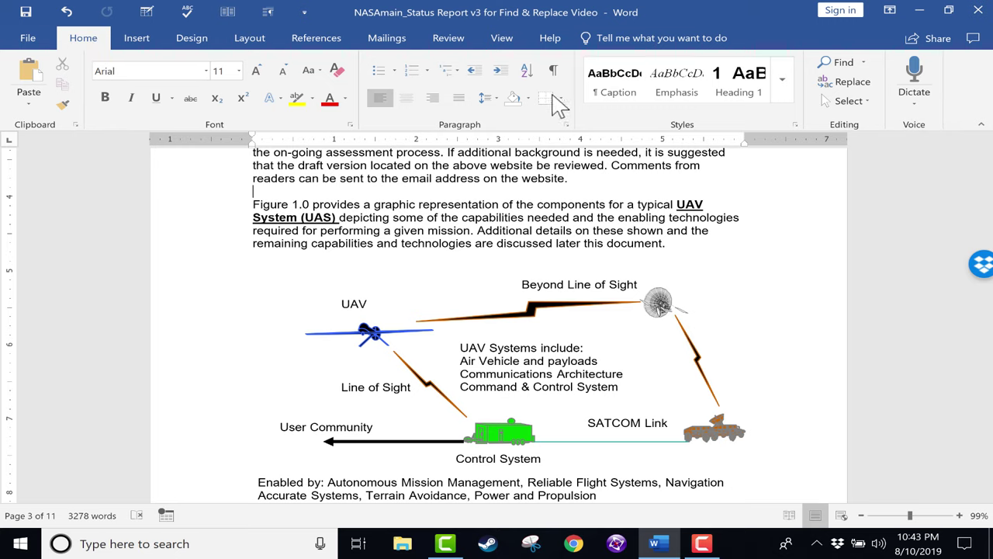
pyautogui.click(858, 66)
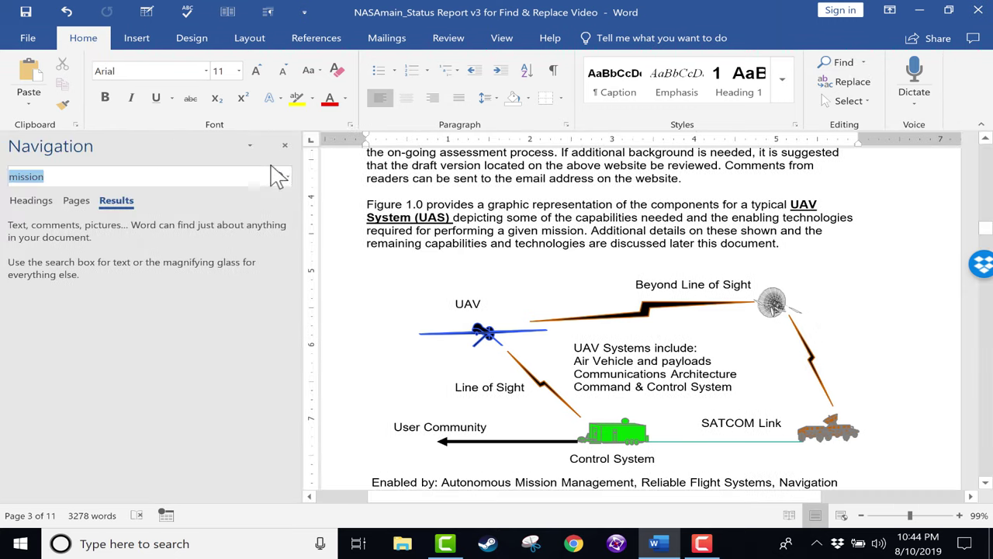
pyautogui.click(284, 146)
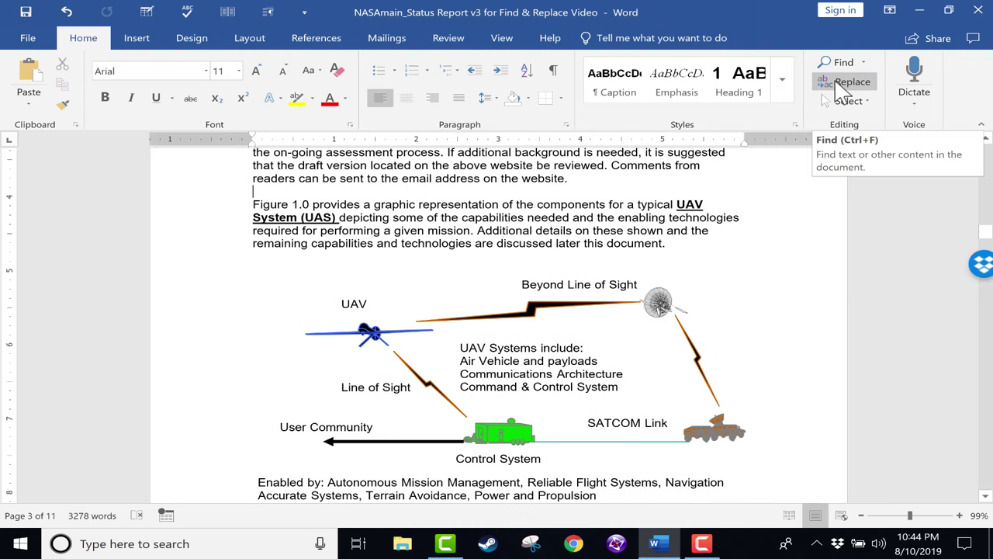
# Open Find and Replace and set it to find "mission" and replace it with "operation".
pyautogui.click(846, 82)
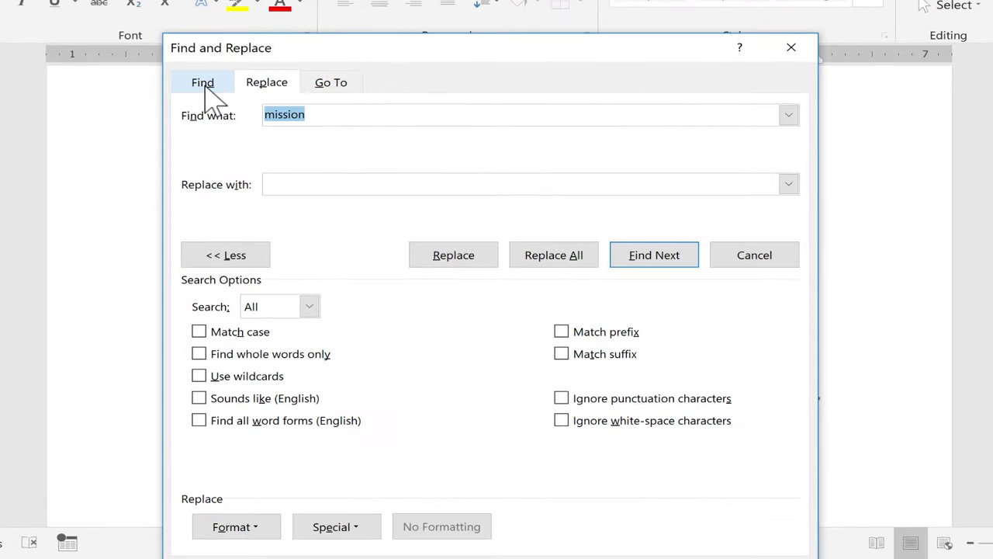
pyautogui.click(203, 84)
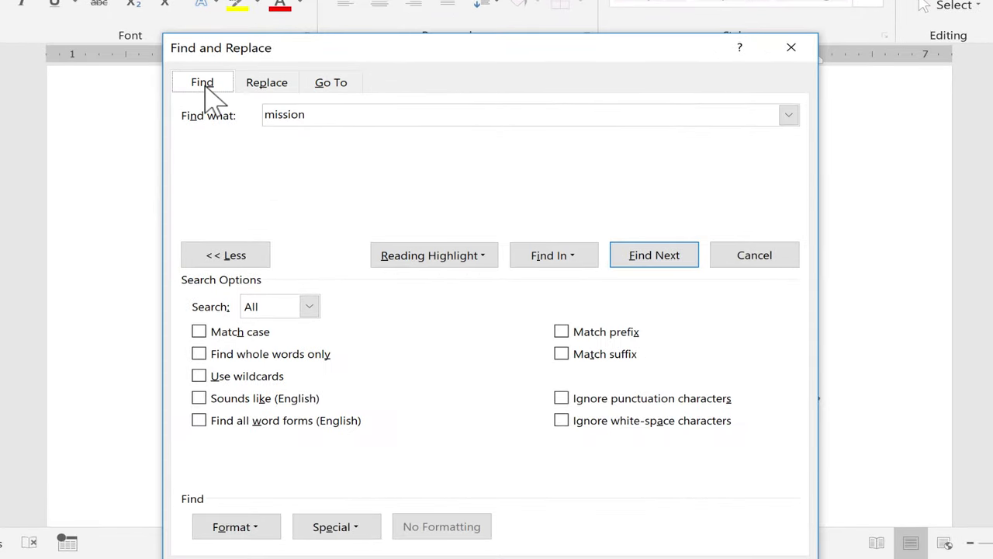
pyautogui.click(269, 86)
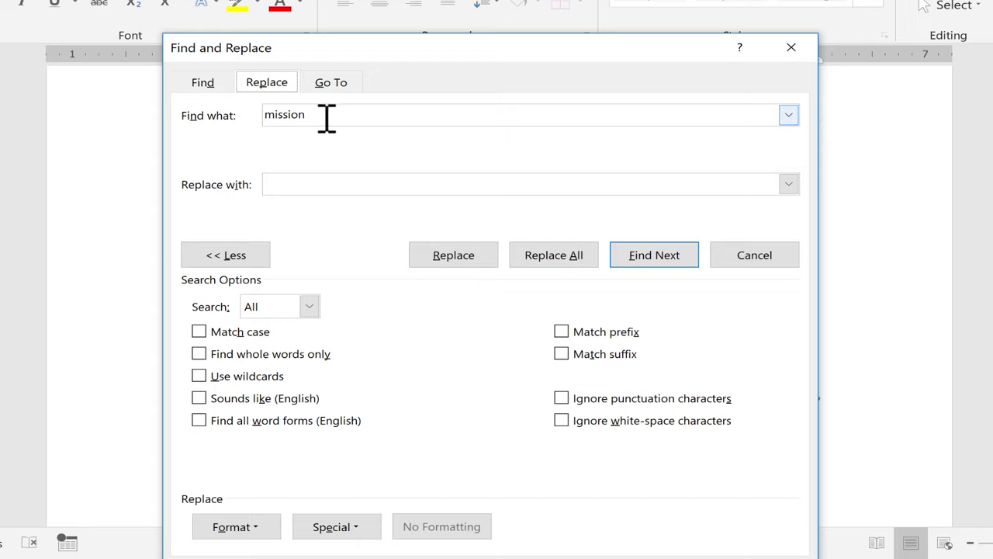
pyautogui.moveTo(326, 118); pyautogui.dragTo(257, 113)
pyautogui.write('m')
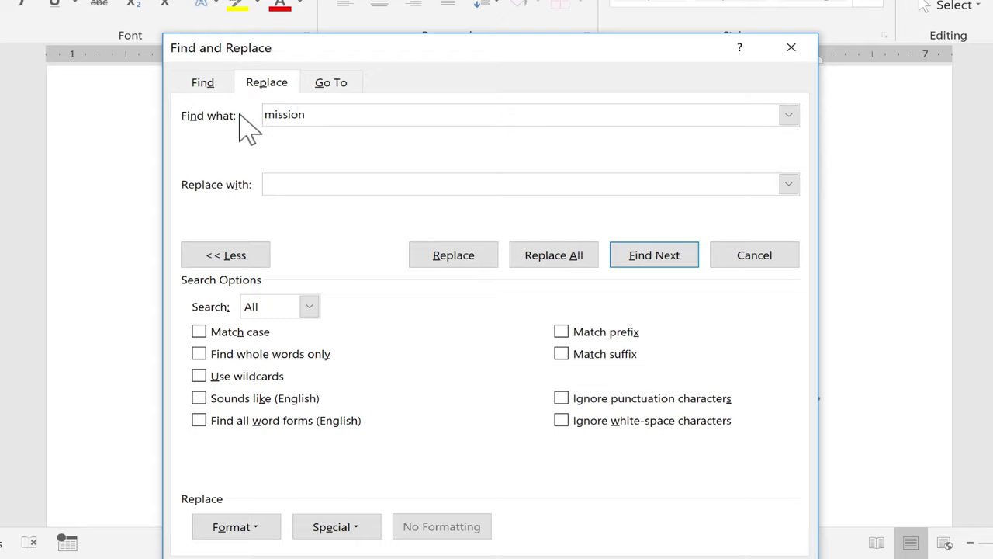
pyautogui.click(325, 179)
pyautogui.write('operation')
# Try the Match case and Use wildcards search options, and leave both switched off.
pyautogui.click(200, 333)
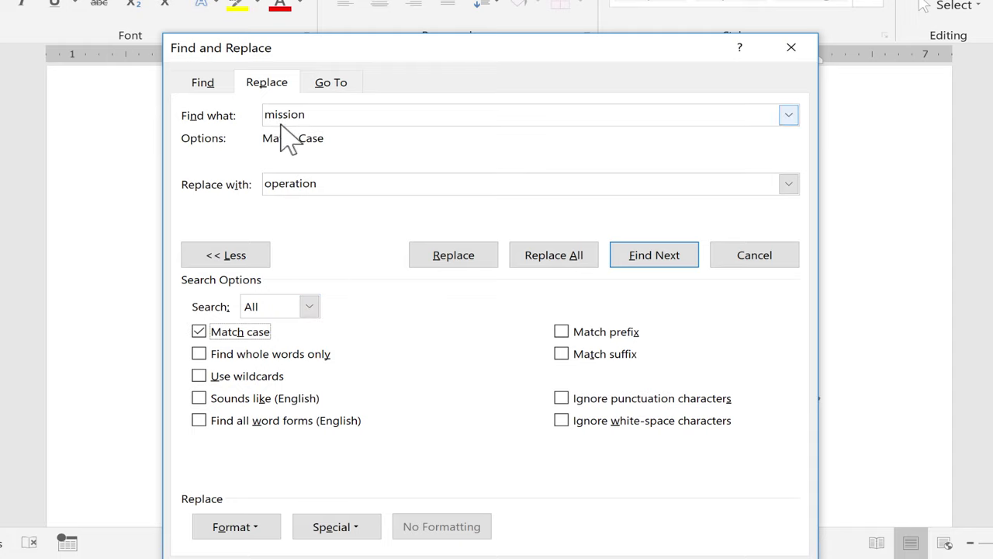
pyautogui.moveTo(273, 115); pyautogui.dragTo(266, 114)
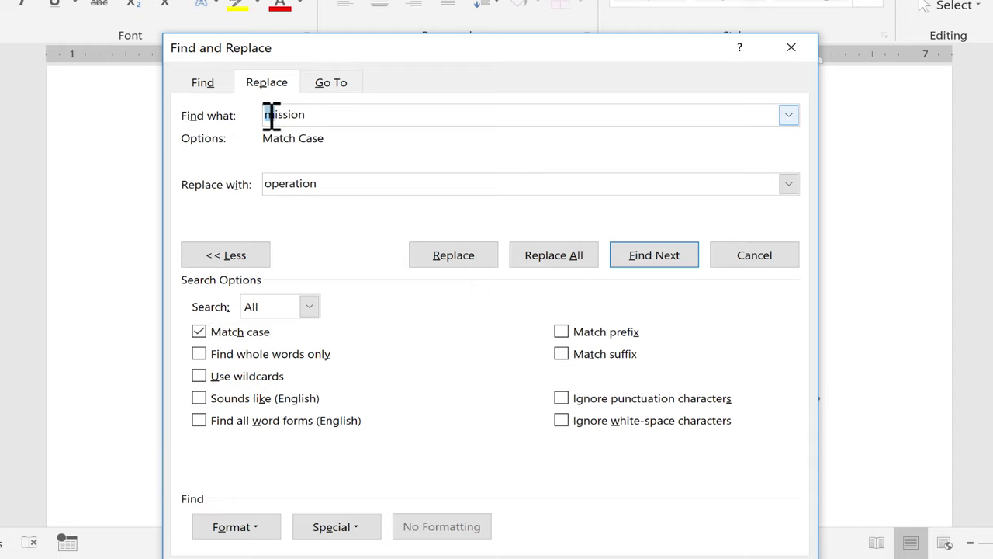
pyautogui.click(201, 376)
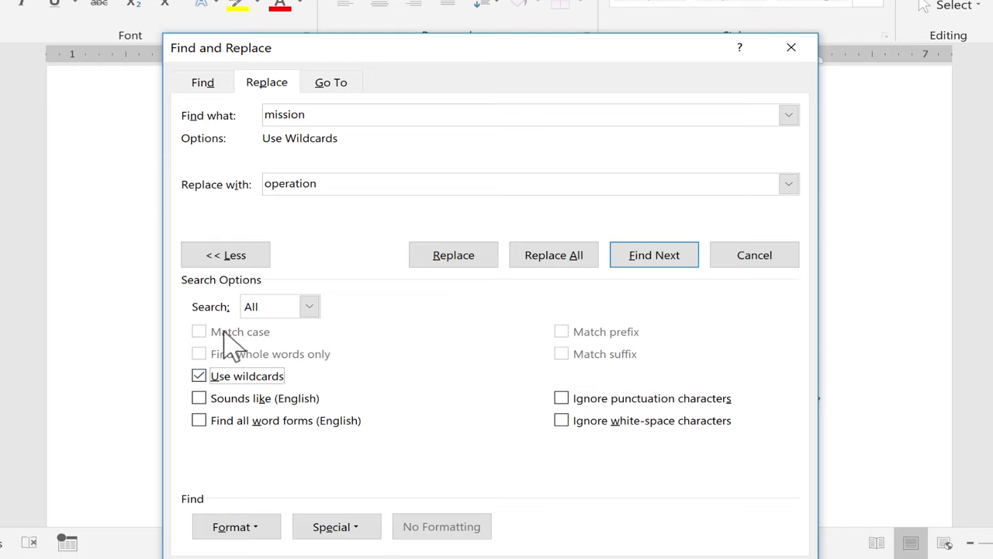
pyautogui.click(200, 376)
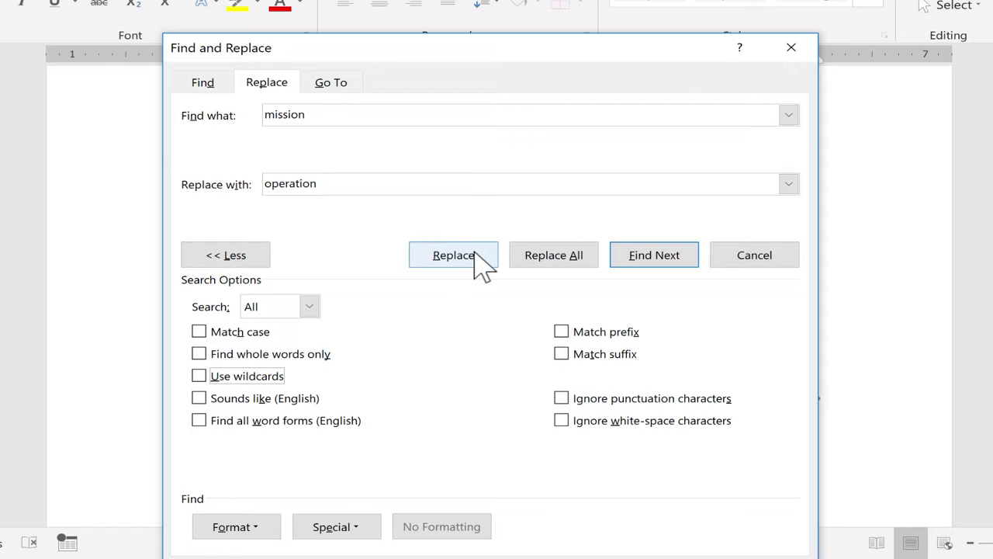
# Move the Find and Replace dialog off the text and replace the "mission" in the paragraph above Figure 1.0 with "operation".
pyautogui.moveTo(461, 57); pyautogui.dragTo(802, 33)
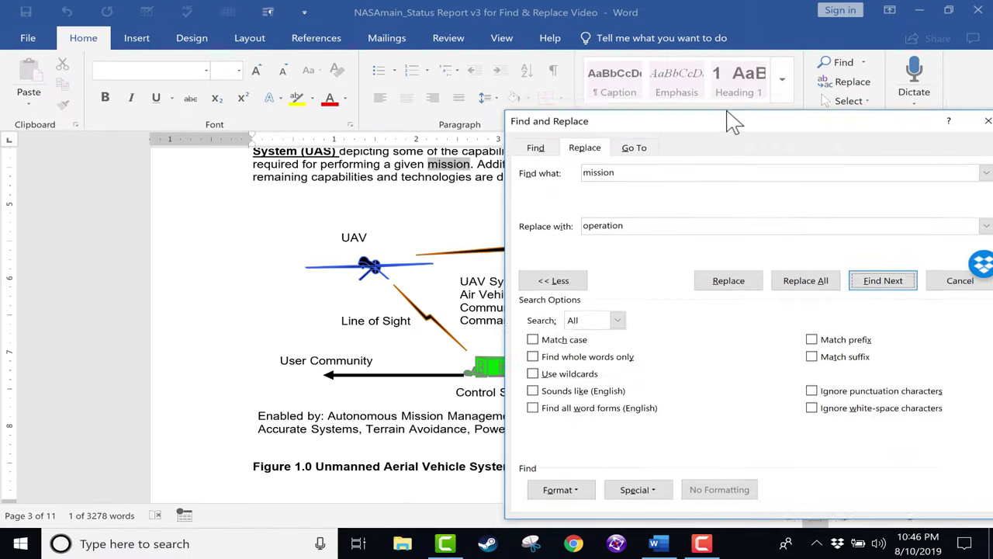
pyautogui.moveTo(727, 110); pyautogui.dragTo(781, 92)
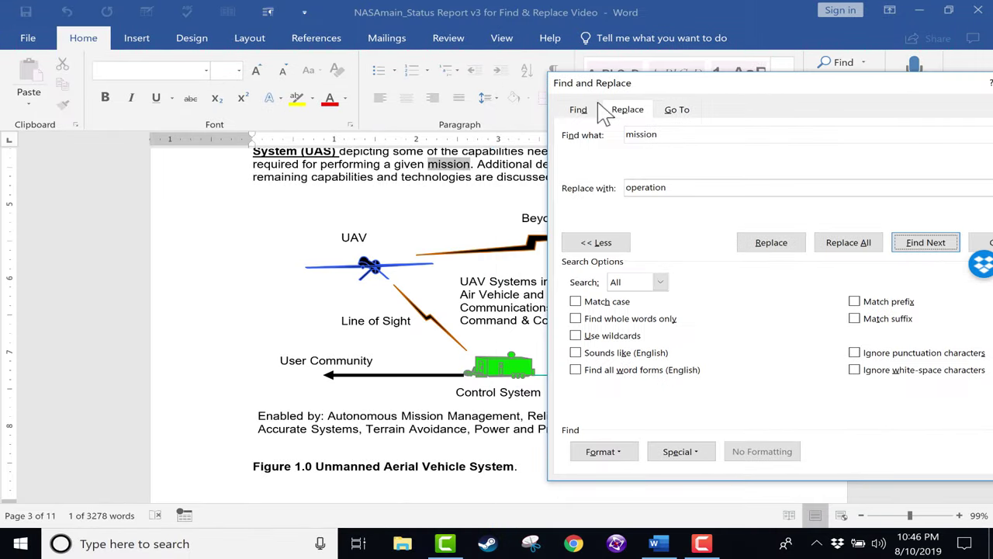
pyautogui.click(772, 243)
pyautogui.moveTo(677, 137); pyautogui.dragTo(120, 100)
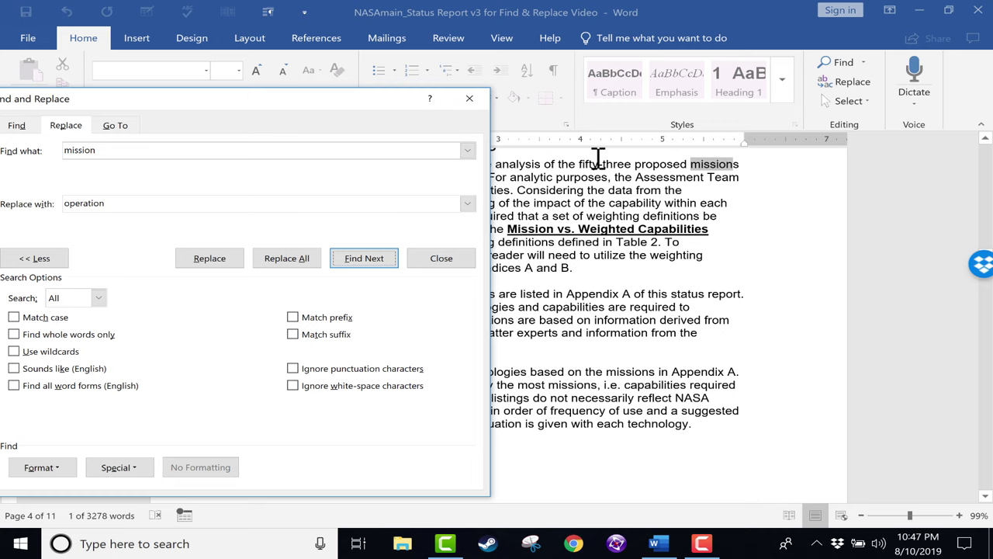
# Replace the "mission" occurrences in Section 2 with "operation" one at a time, through the Appendix B paragraph's opening sentence.
pyautogui.moveTo(273, 99); pyautogui.dragTo(374, 107)
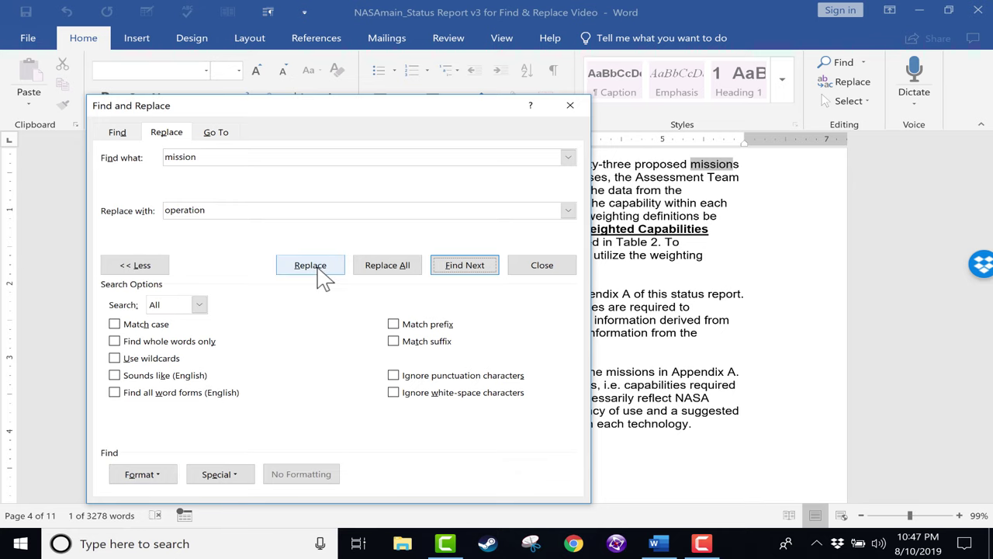
pyautogui.moveTo(330, 109); pyautogui.dragTo(313, 139)
pyautogui.click(301, 299)
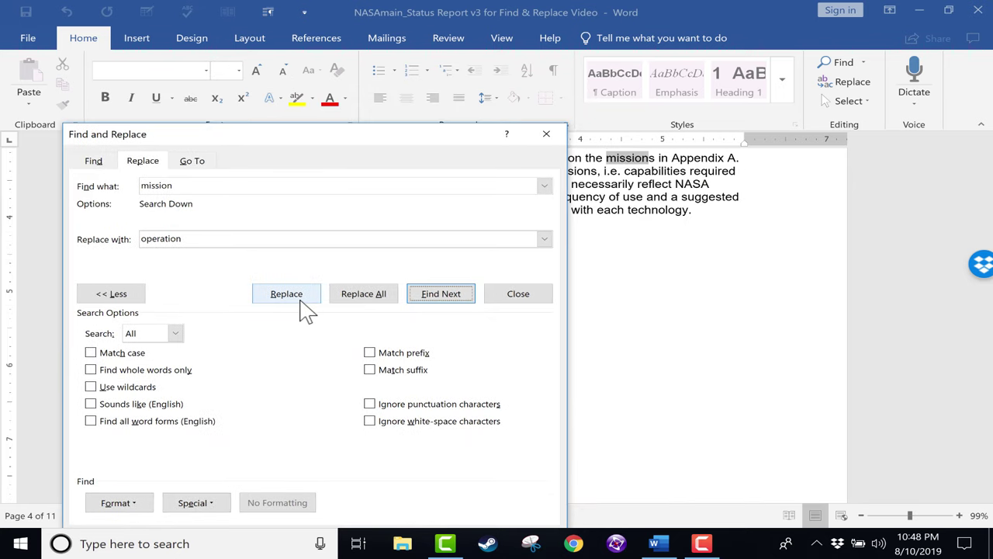
pyautogui.click(302, 304)
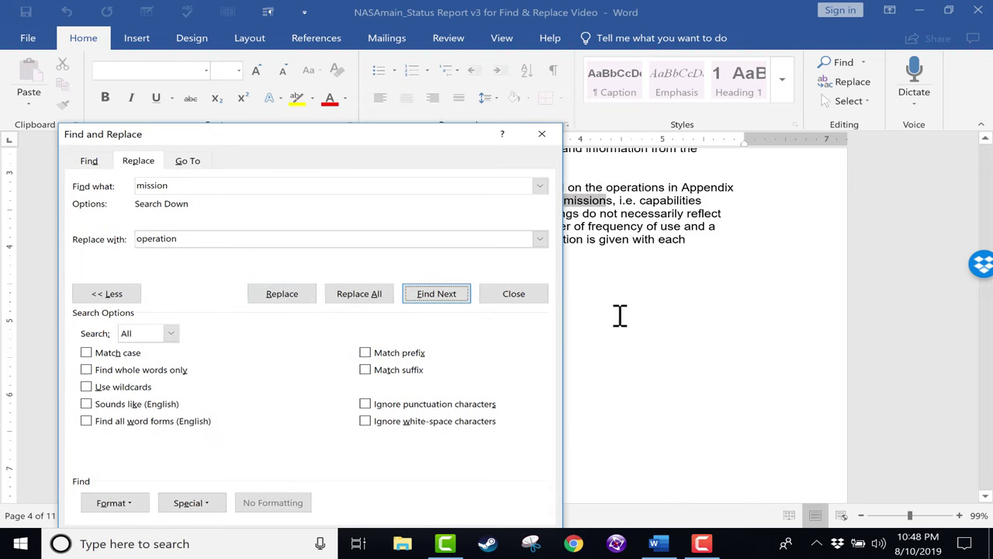
# Replace all remaining "mission" occurrences with "operation" throughout the whole document, including from the beginning, and close Find and Replace.
pyautogui.click(363, 295)
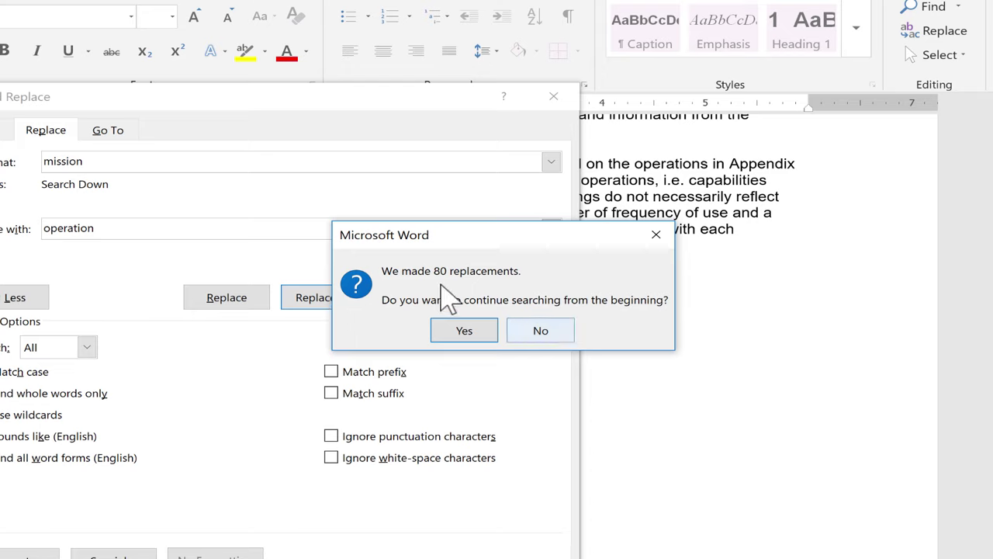
pyautogui.click(471, 338)
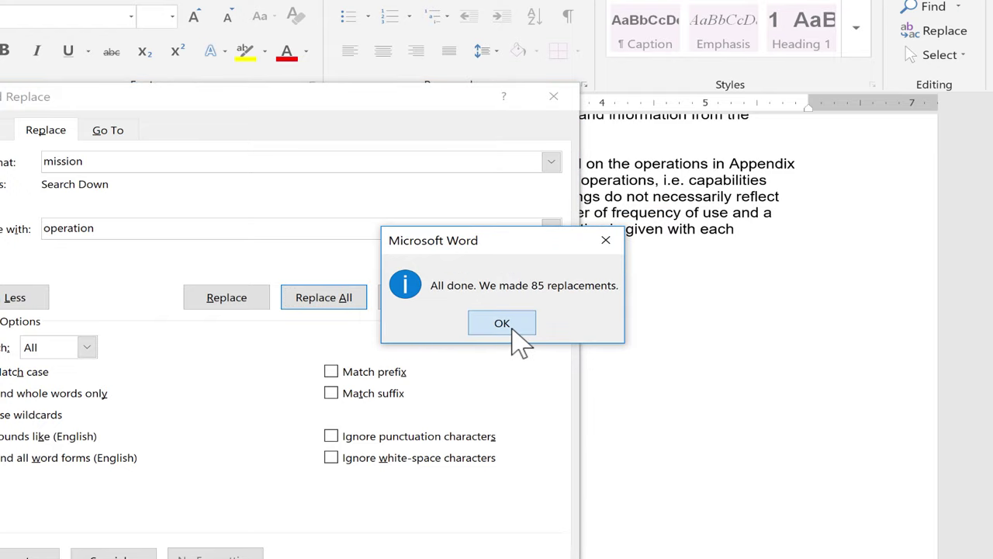
pyautogui.click(502, 324)
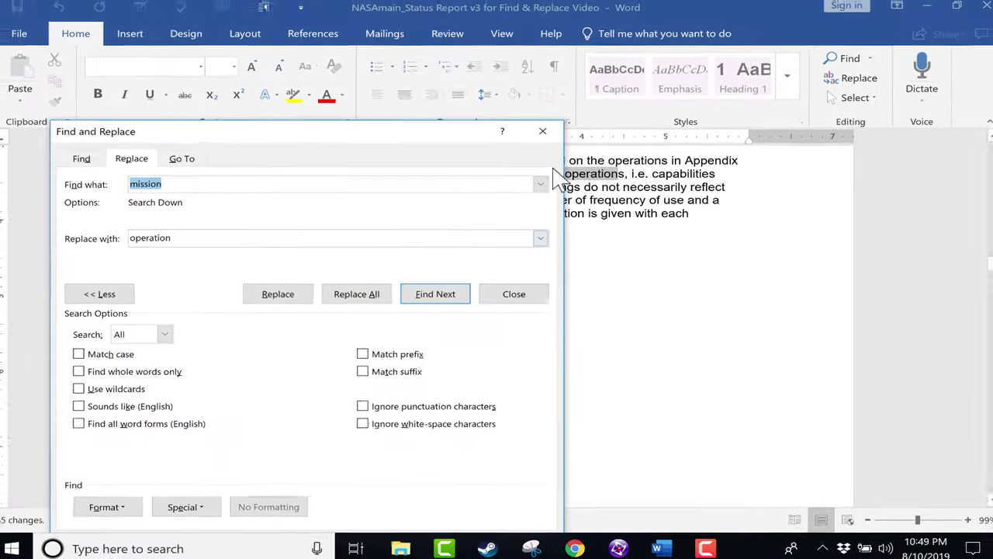
pyautogui.scroll(-1, 574, 165)
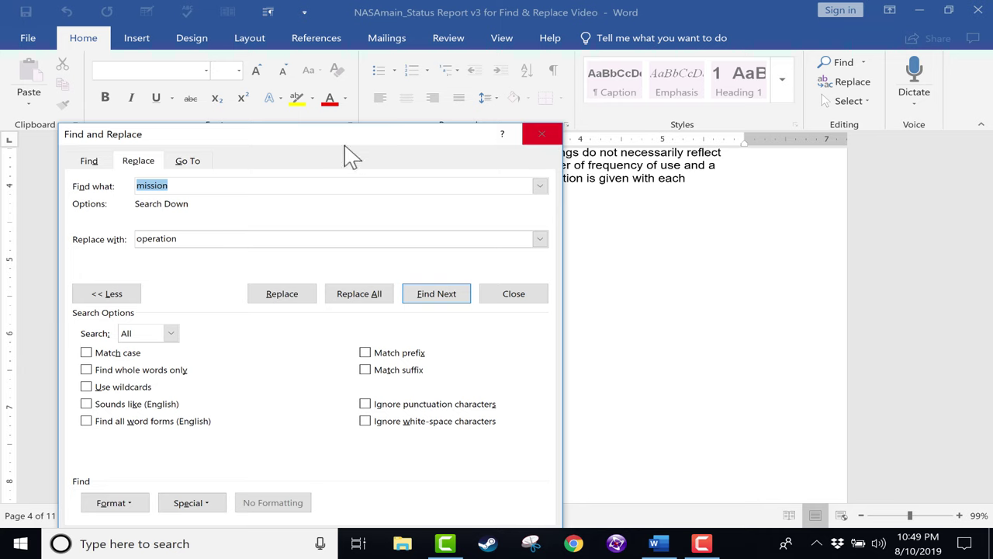
pyautogui.click(543, 136)
pyautogui.scroll(7, 621, 315)
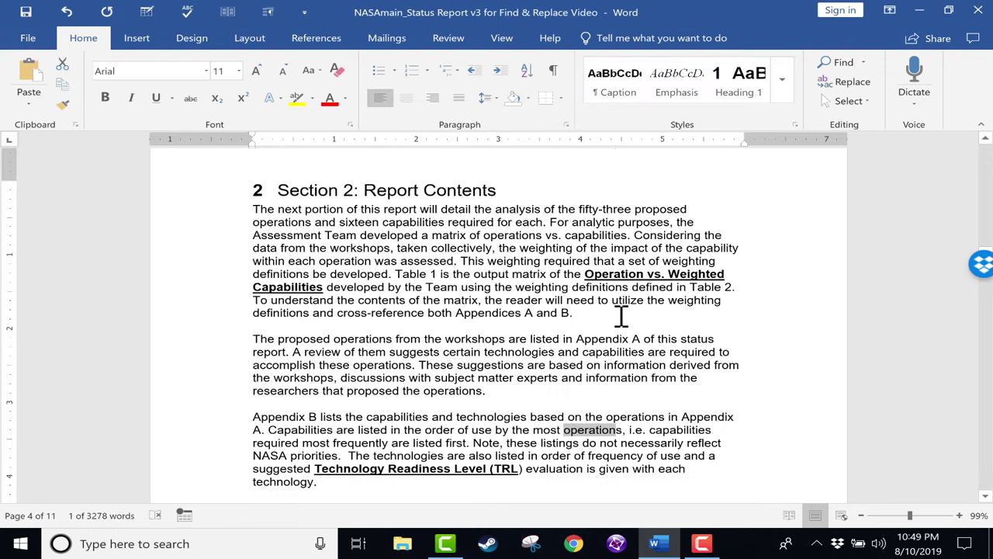
pyautogui.click(854, 83)
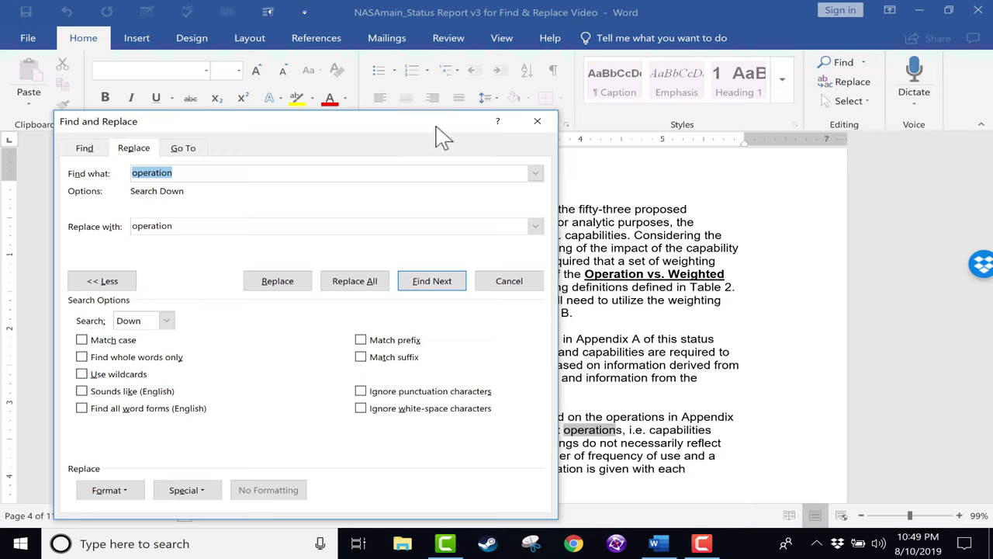
pyautogui.click(537, 121)
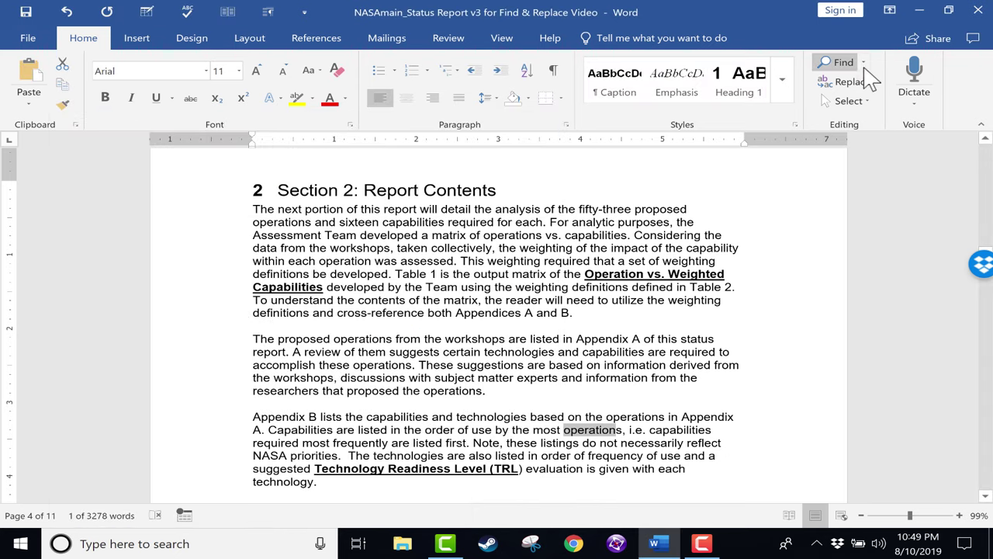
pyautogui.click(853, 83)
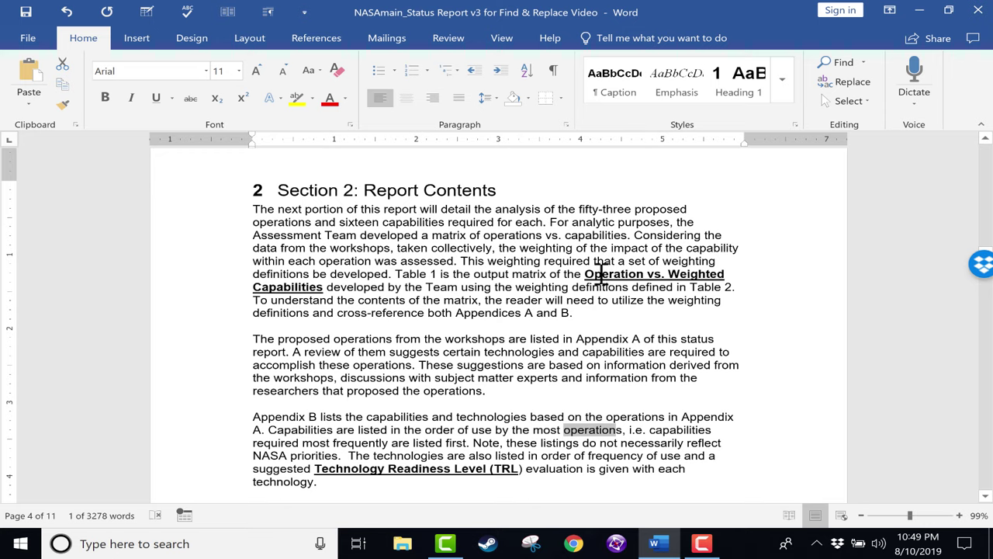
# Examine the bold, underlined phrases in Section 2 and in the paragraphs above Figure 1.0.
pyautogui.moveTo(586, 273); pyautogui.dragTo(645, 274)
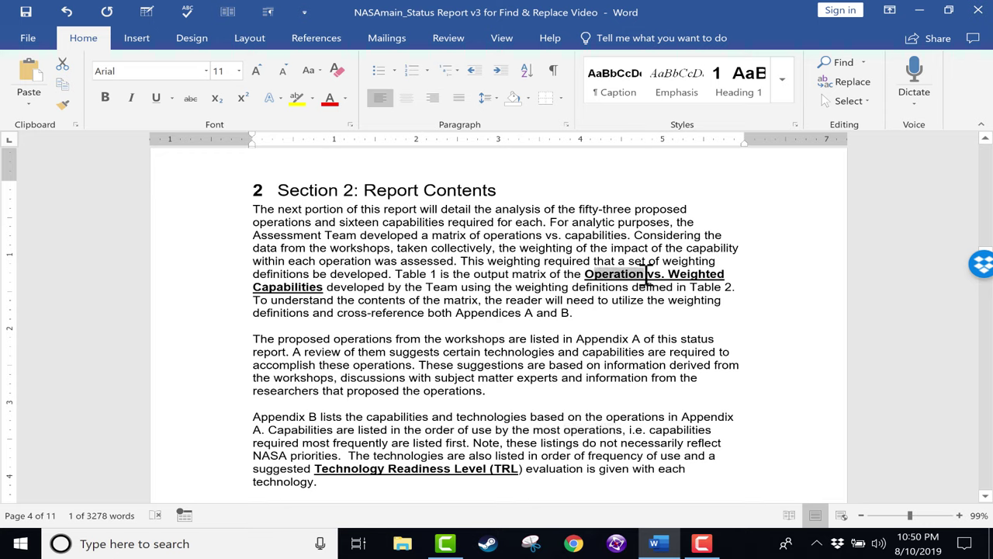
pyautogui.click(599, 281)
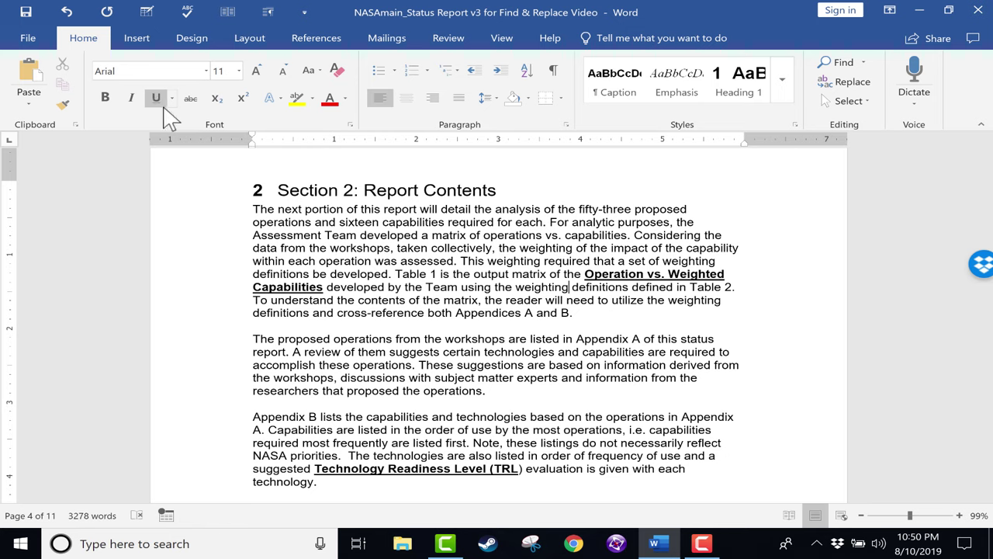
pyautogui.scroll(10, 544, 318)
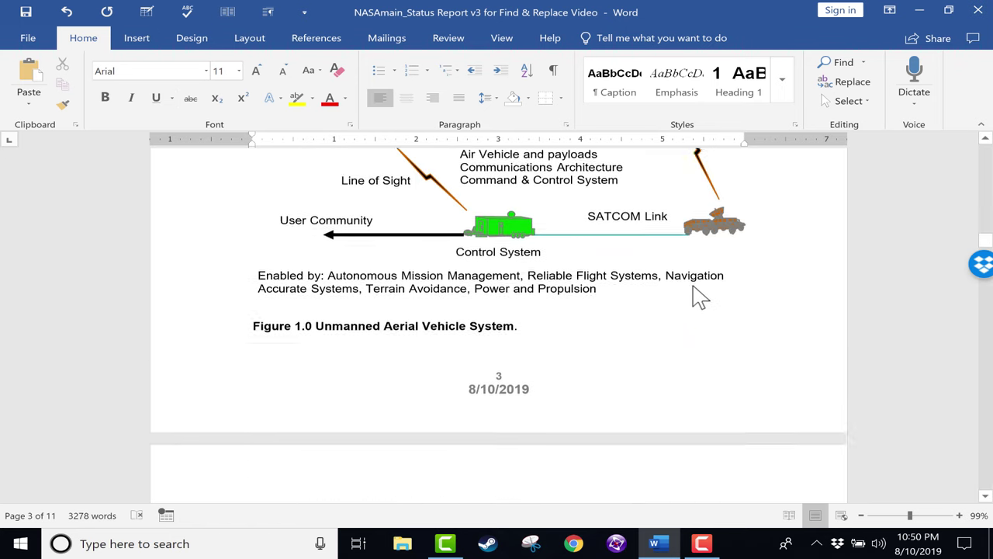
pyautogui.scroll(6, 697, 295)
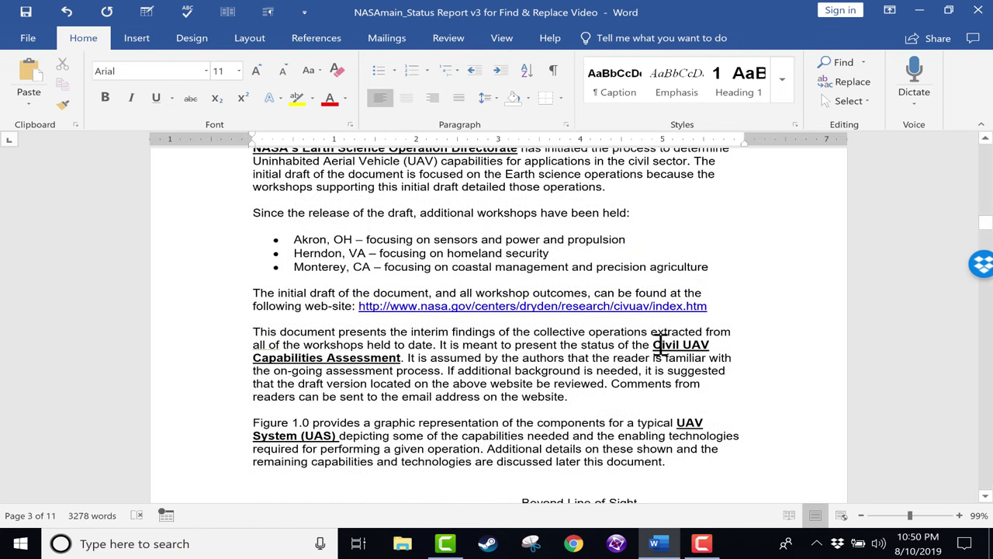
pyautogui.moveTo(676, 349); pyautogui.dragTo(393, 364)
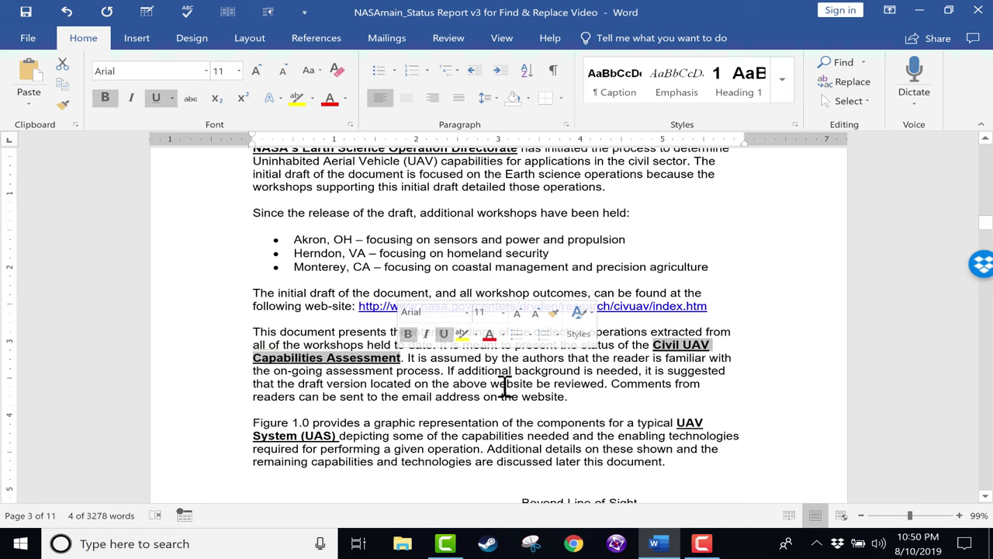
pyautogui.moveTo(678, 424); pyautogui.dragTo(342, 436)
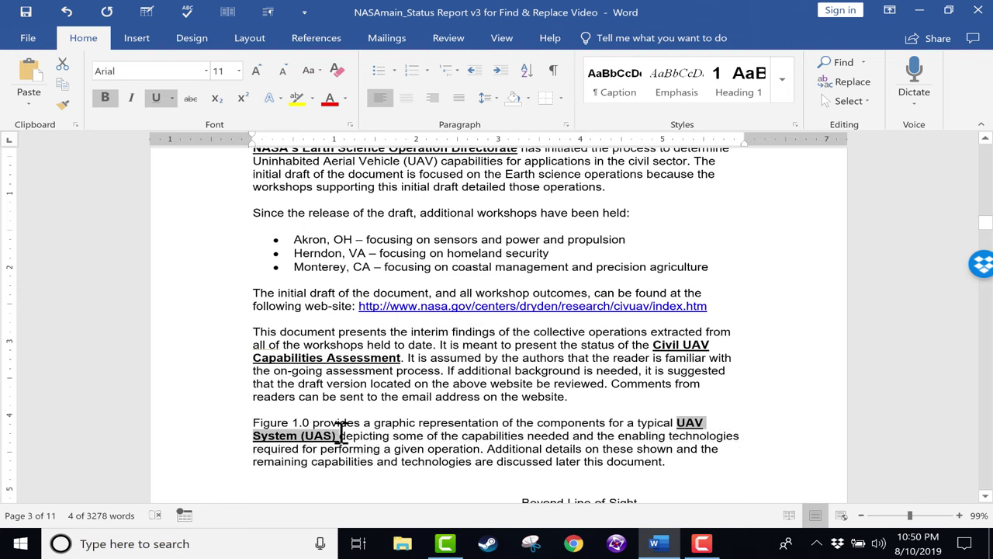
pyautogui.scroll(-15, 435, 423)
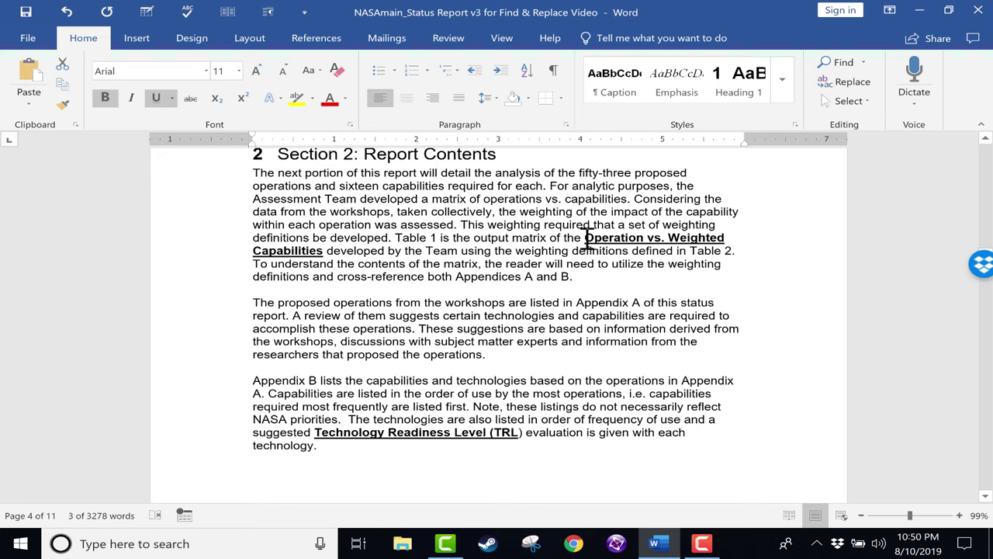
pyautogui.moveTo(586, 238); pyautogui.dragTo(712, 244)
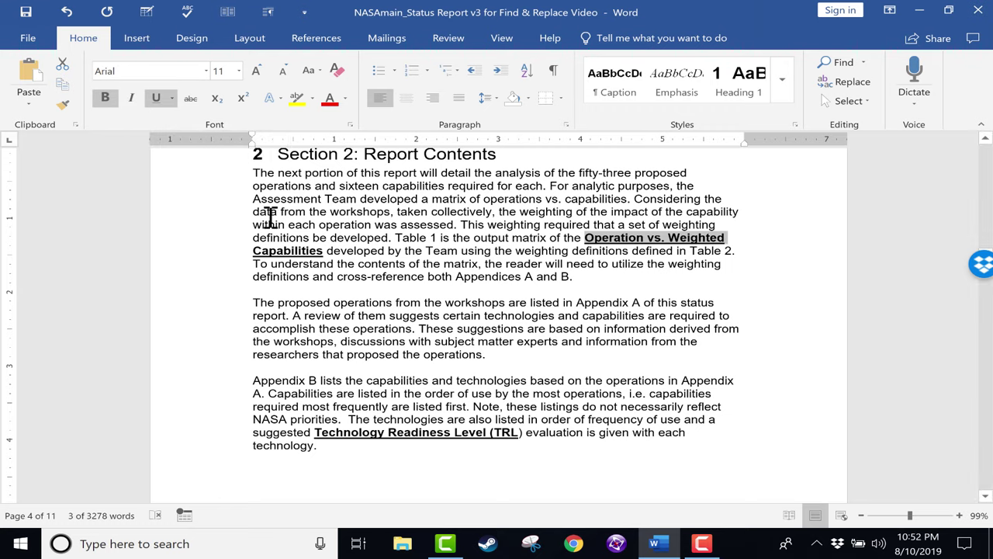
# Reopen Find and Replace and clear both the search text and the replacement text.
pyautogui.click(852, 84)
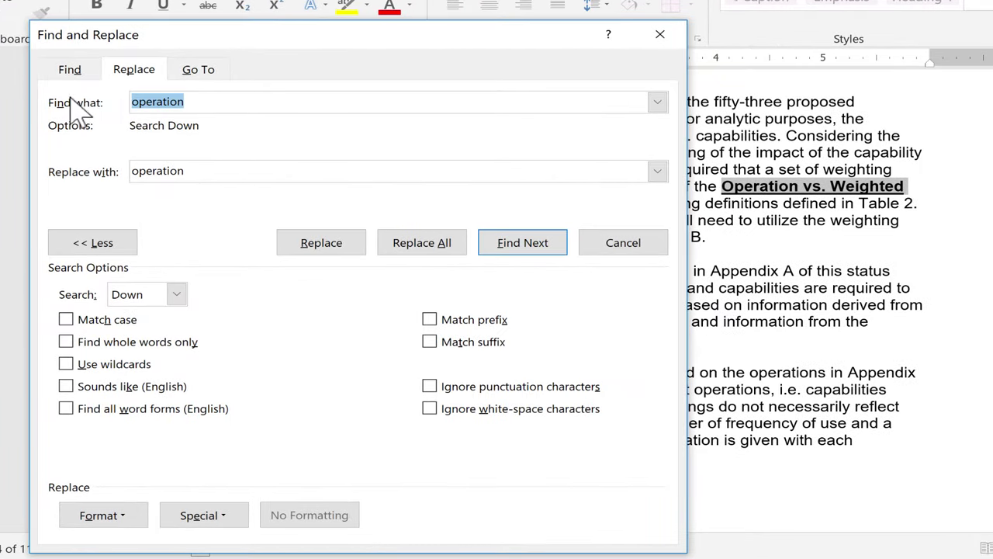
pyautogui.press('Delete')
pyautogui.press('Tab')
pyautogui.press('Delete')
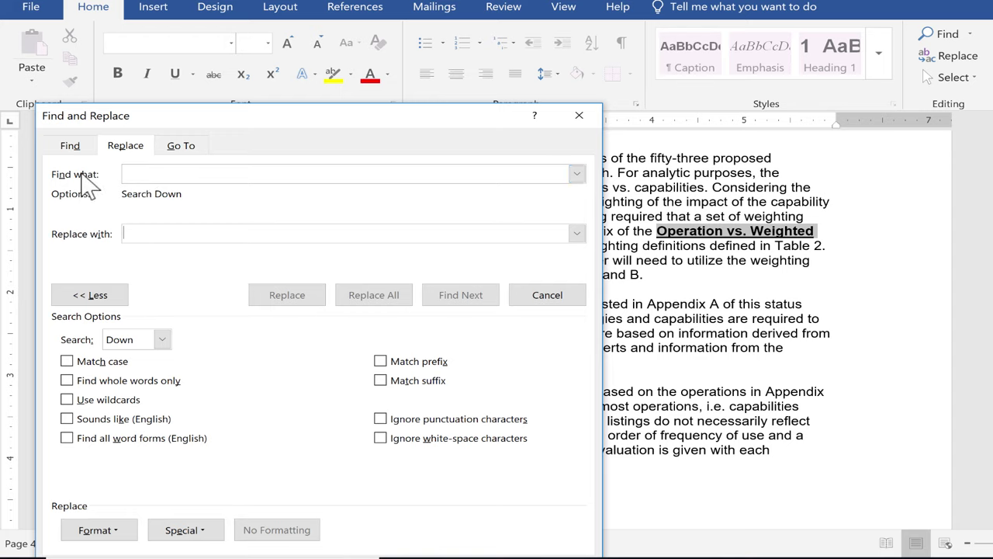
# Set the search criteria to find text formatted in bold with a single underline.
pyautogui.click(155, 174)
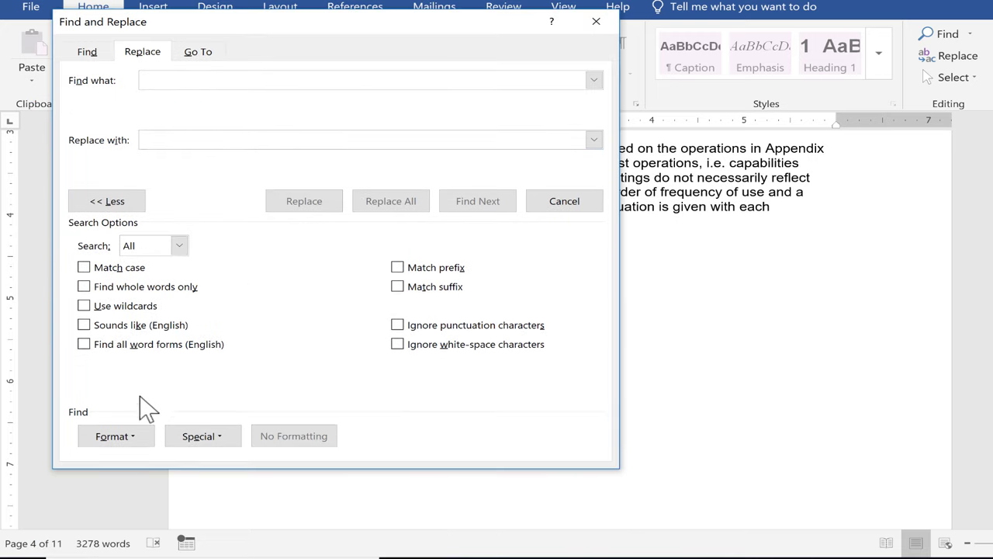
pyautogui.click(140, 444)
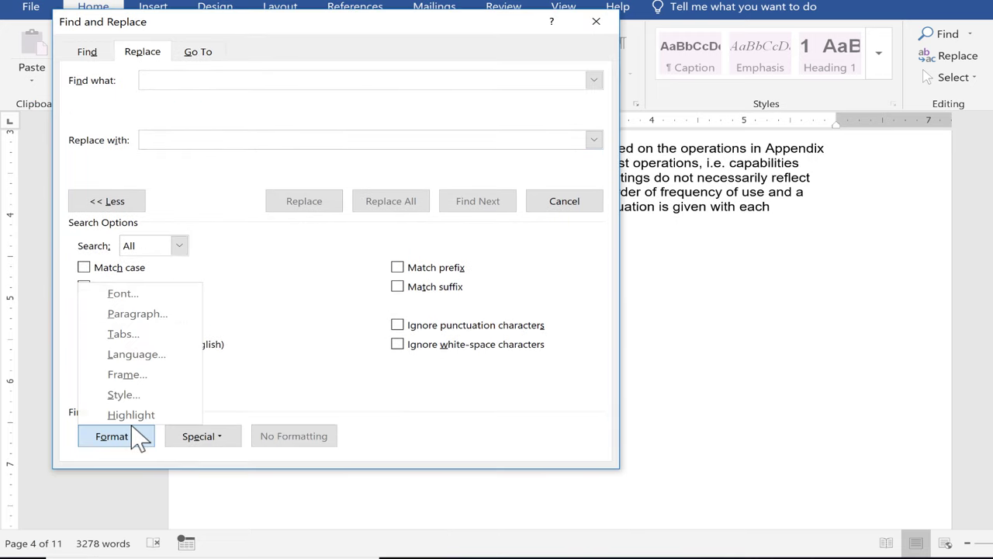
pyautogui.click(123, 295)
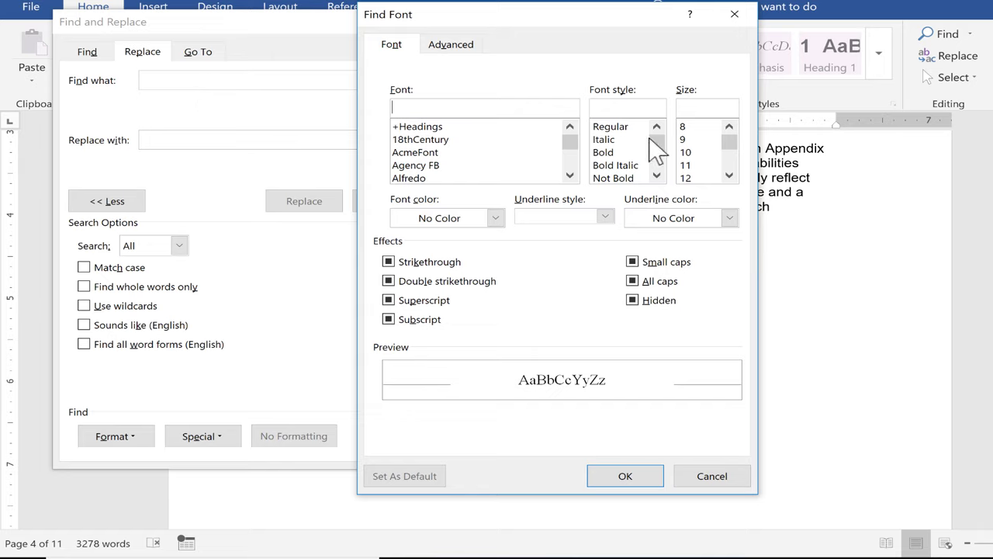
pyautogui.click(609, 153)
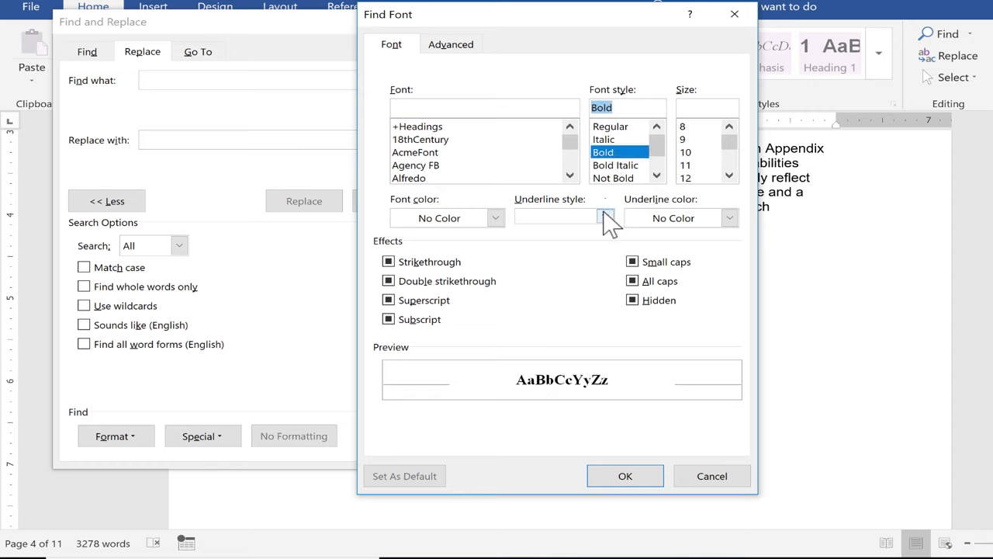
pyautogui.click(607, 220)
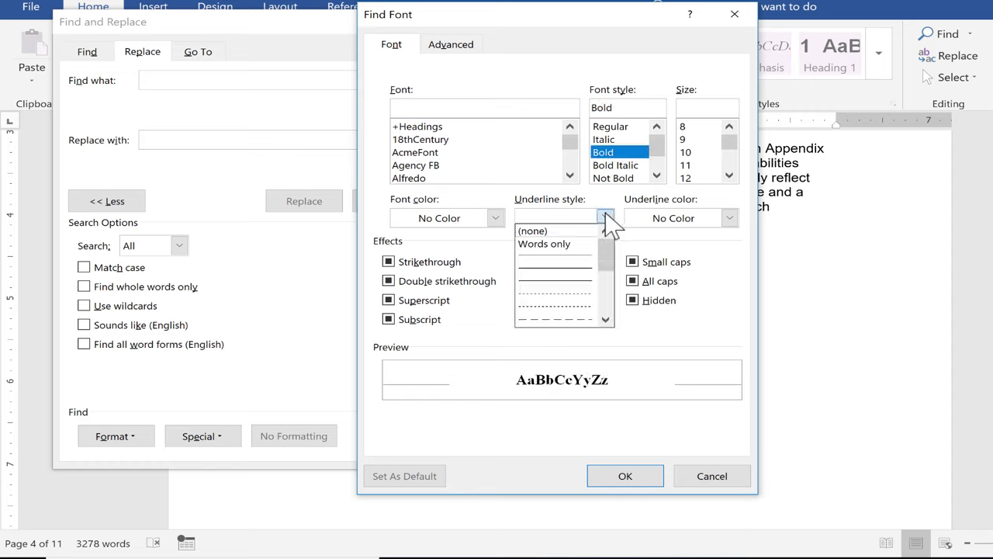
pyautogui.click(578, 256)
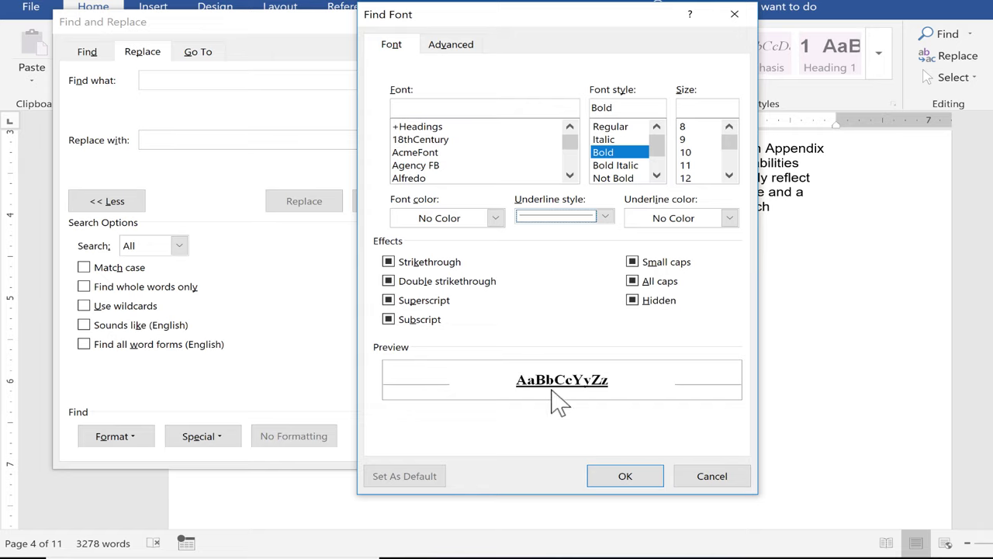
pyautogui.click(625, 476)
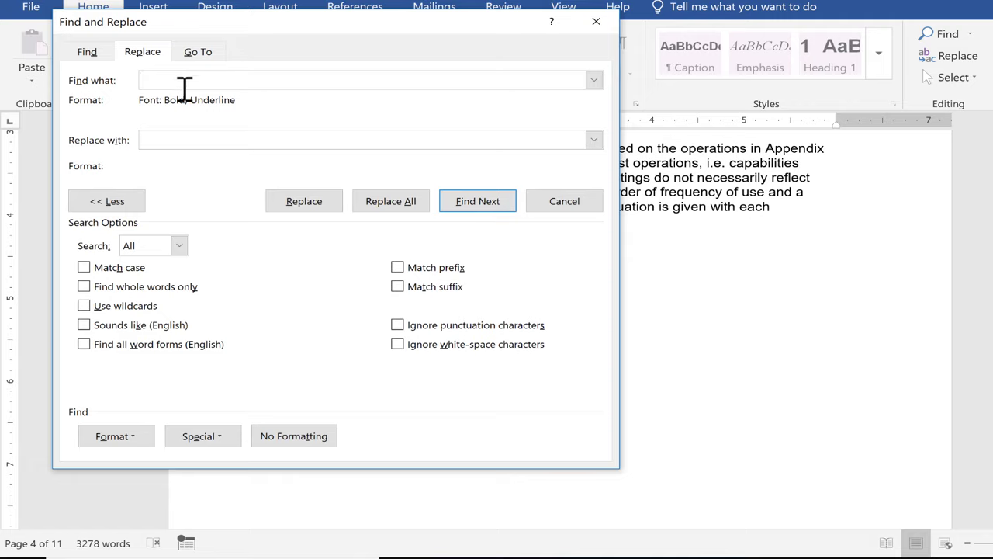
# Set the replacement formatting to the Italic font style.
pyautogui.click(177, 143)
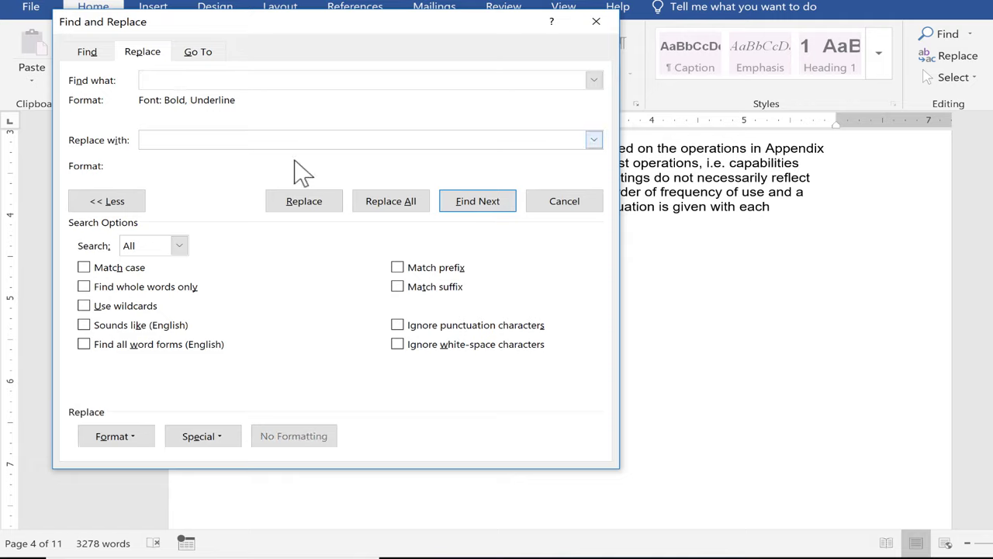
pyautogui.click(127, 441)
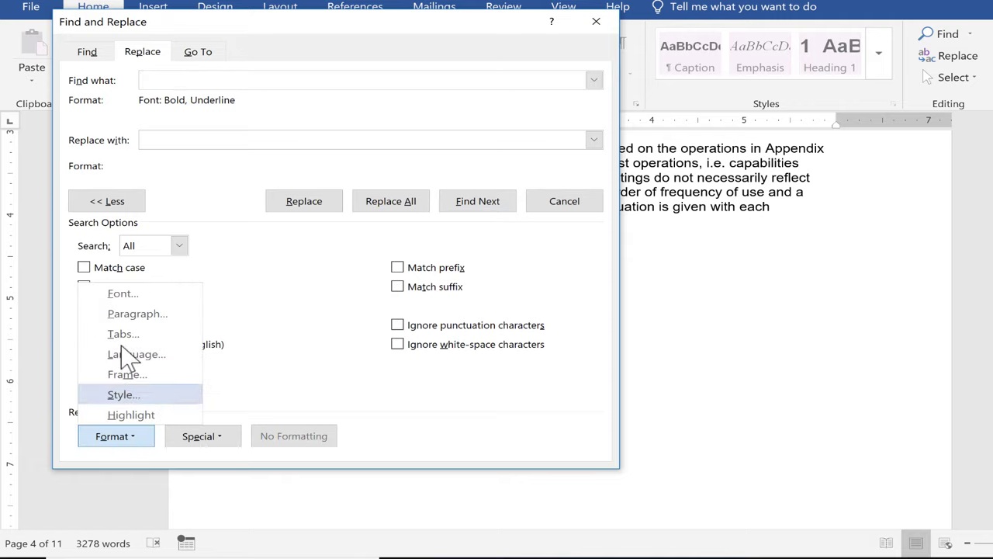
pyautogui.click(123, 294)
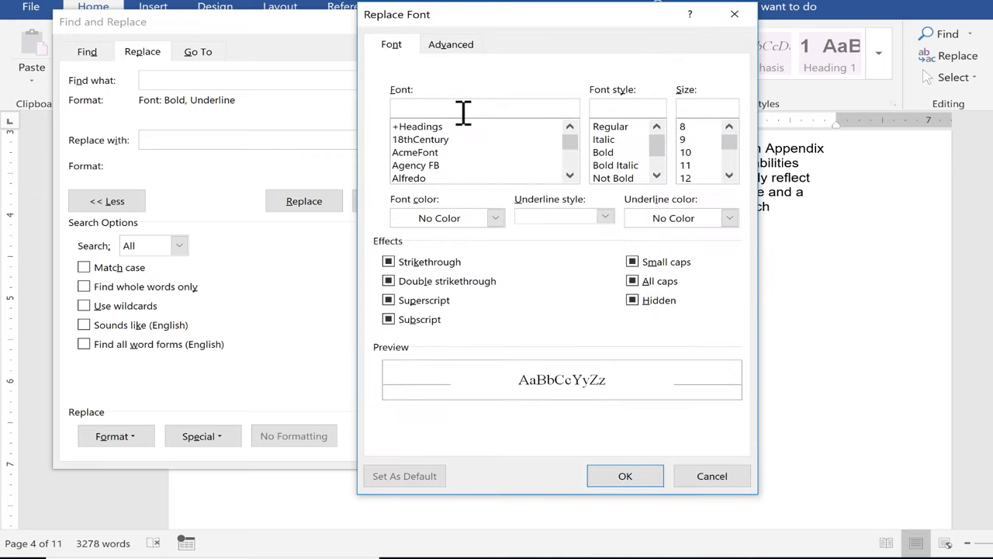
pyautogui.click(613, 140)
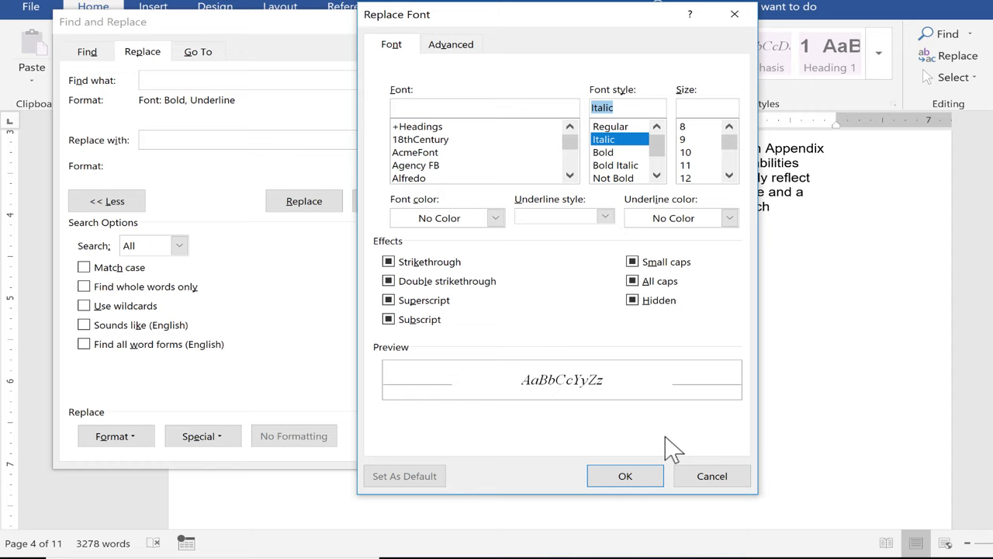
pyautogui.click(633, 479)
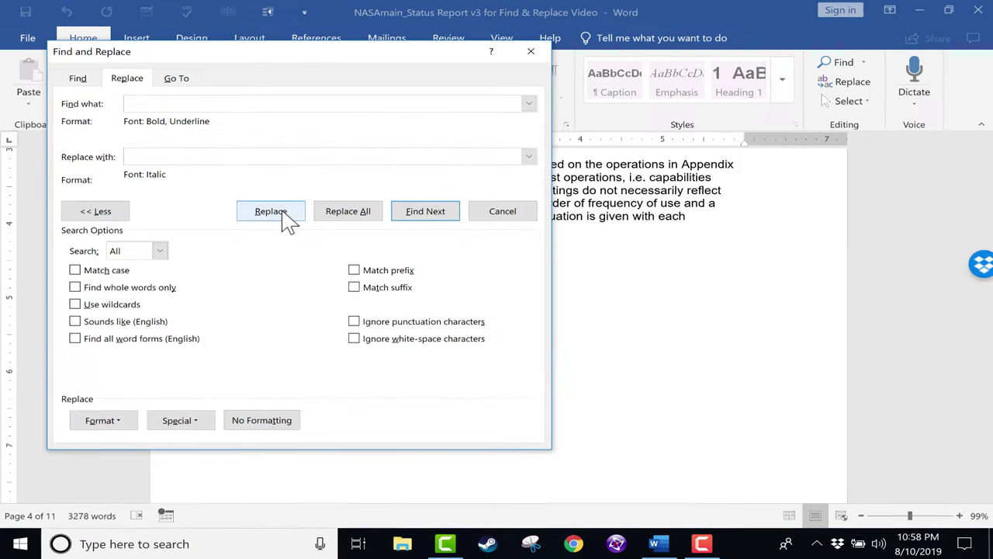
# Find the bold, underlined heading "Long Range / Long Endurance" and apply the italic replacement formatting to it.
pyautogui.click(285, 217)
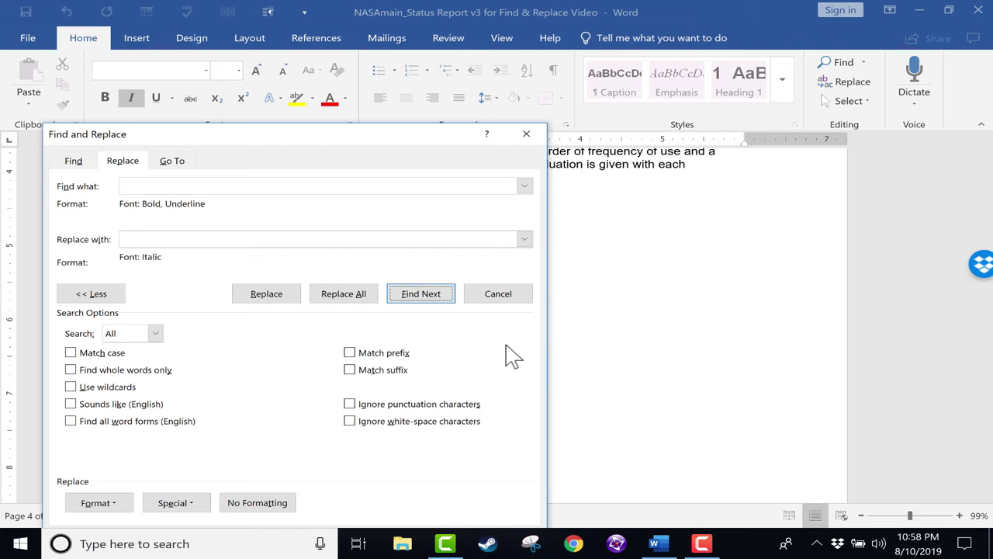
pyautogui.click(434, 301)
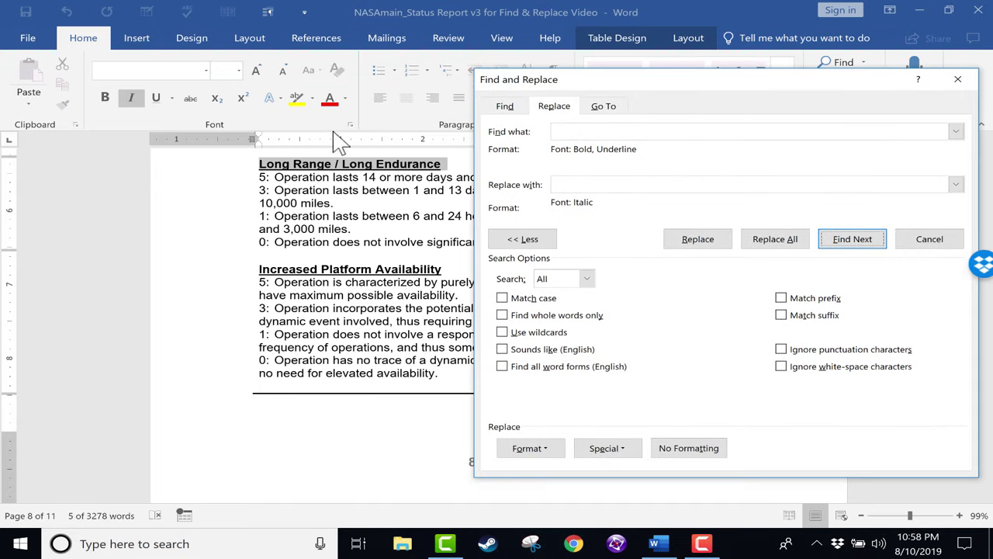
pyautogui.click(696, 241)
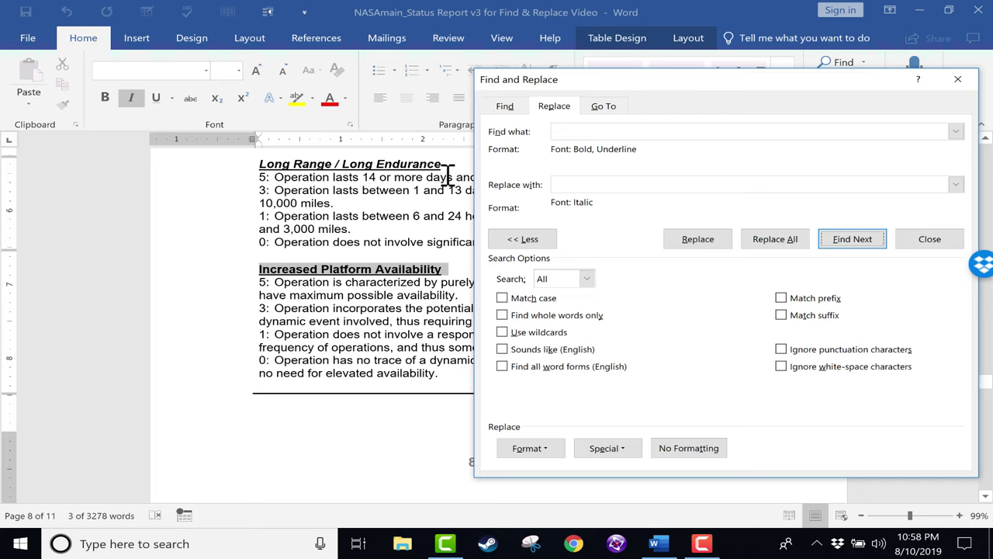
# Try to change the replacement font style to Not Bold.
pyautogui.click(592, 184)
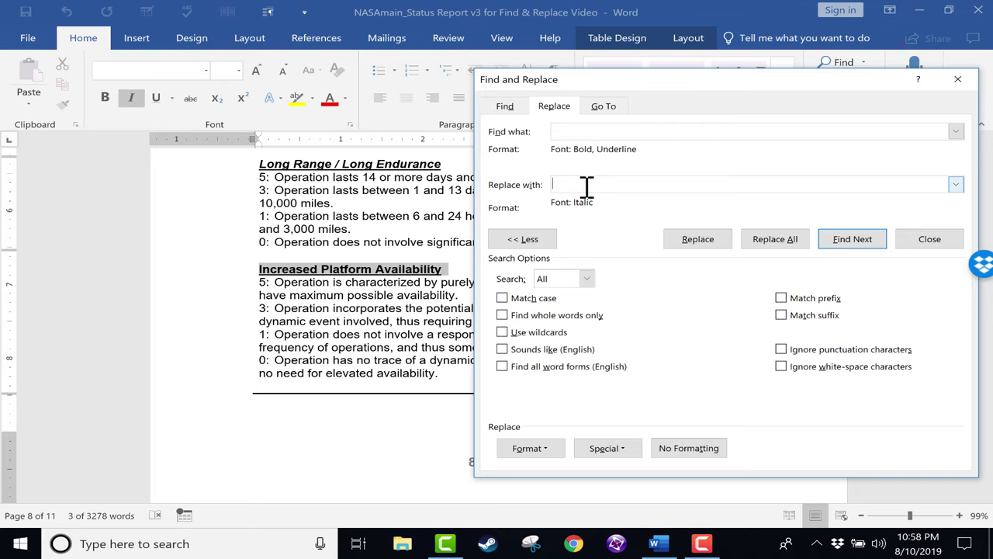
pyautogui.click(553, 453)
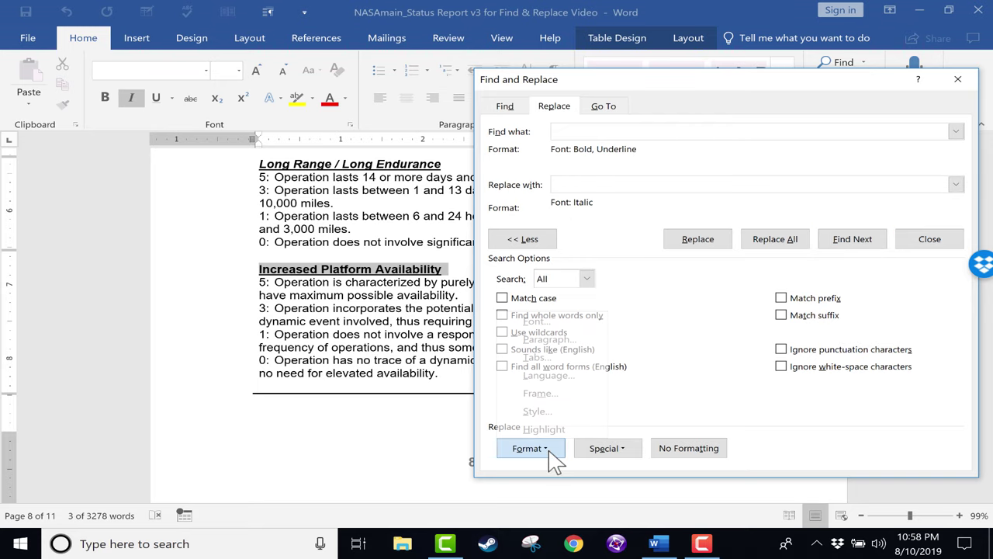
pyautogui.click(537, 322)
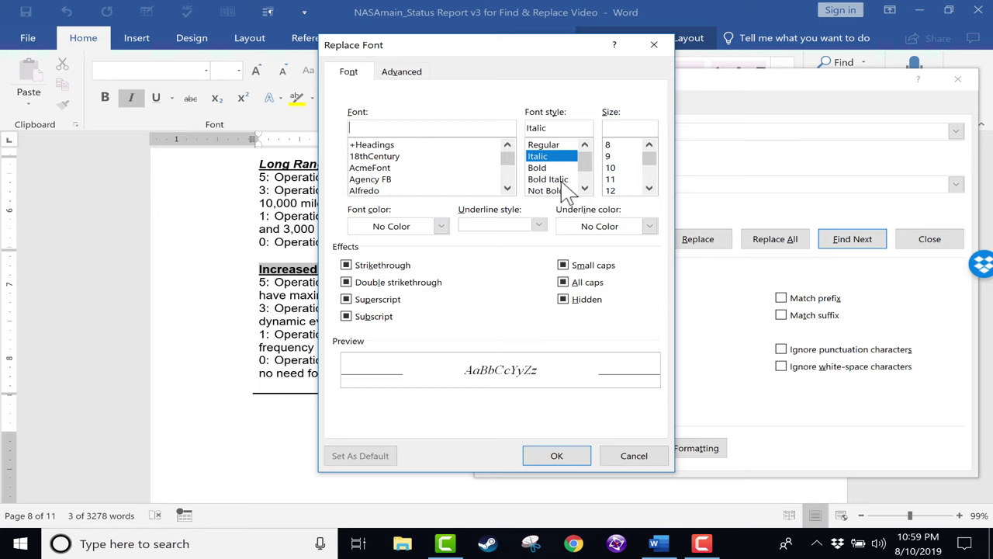
pyautogui.click(556, 191)
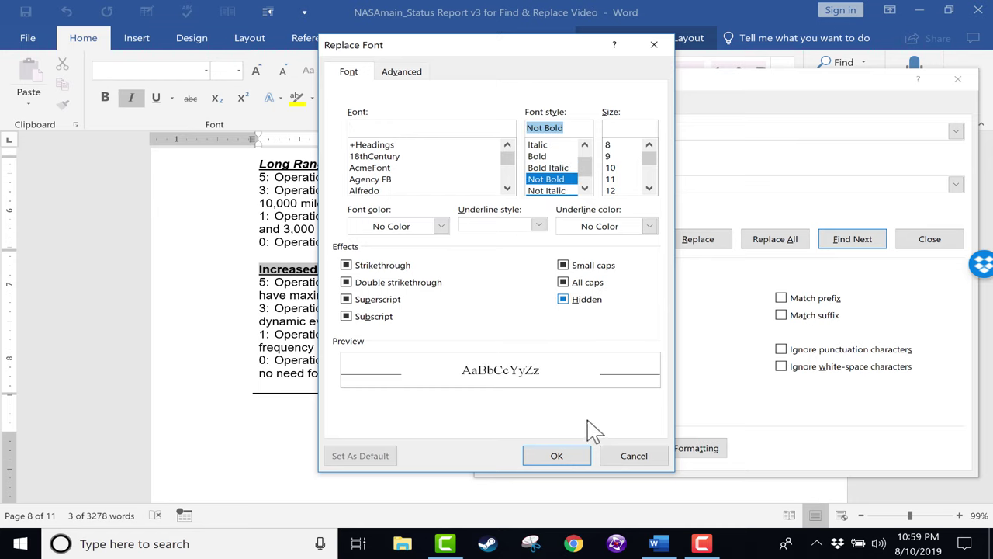
pyautogui.click(555, 456)
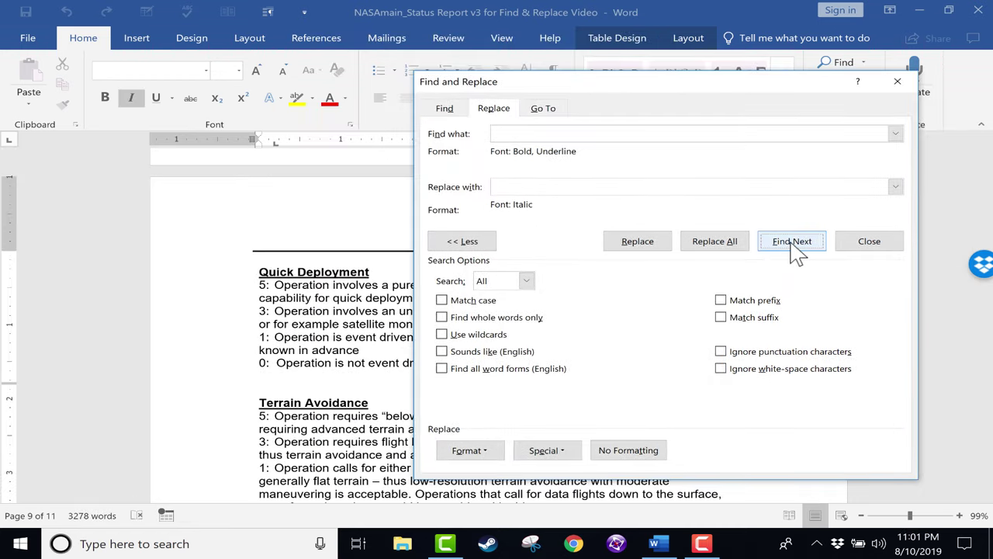
# Apply the italic replacement formatting to the heading "Terrain Avoidance" and to all remaining bold, underlined text in the report.
pyautogui.click(794, 246)
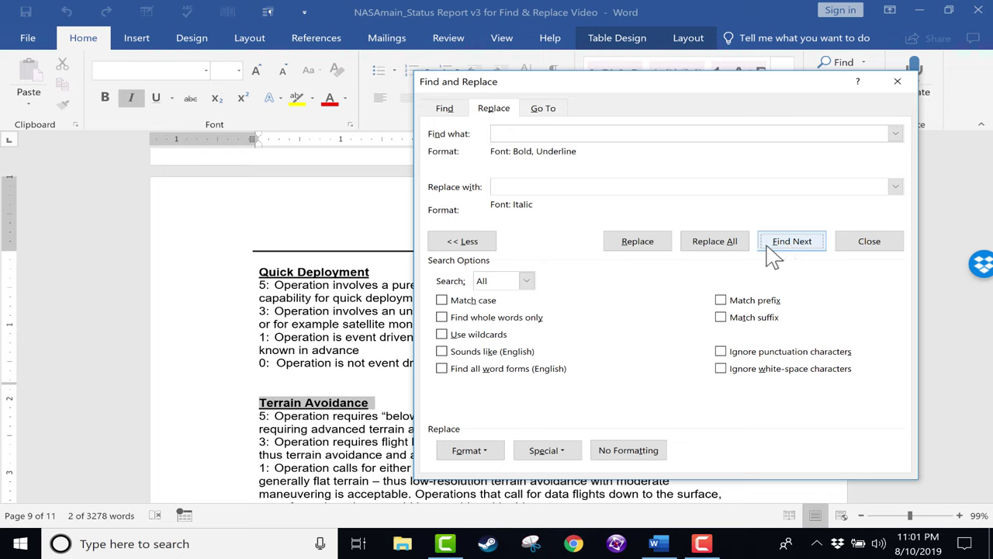
pyautogui.click(656, 248)
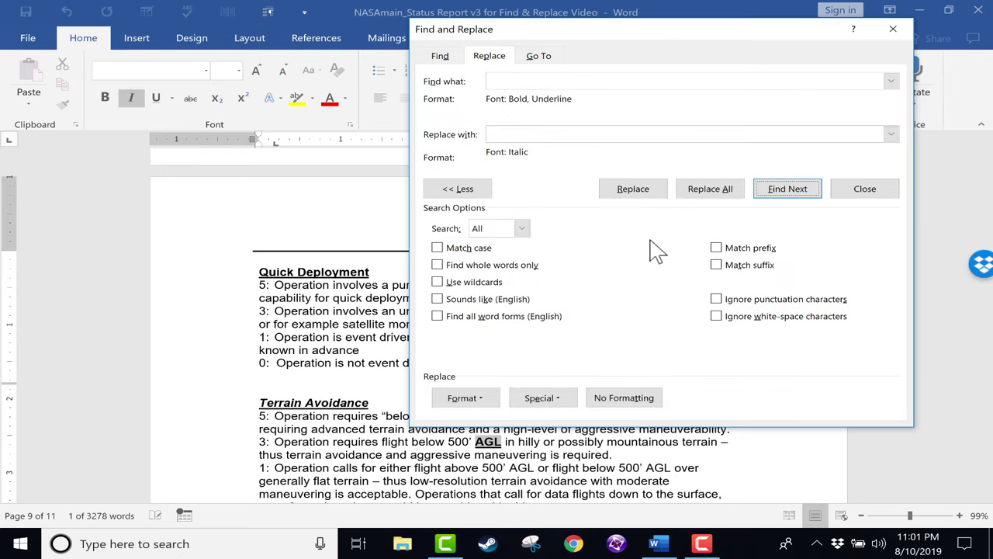
pyautogui.click(708, 188)
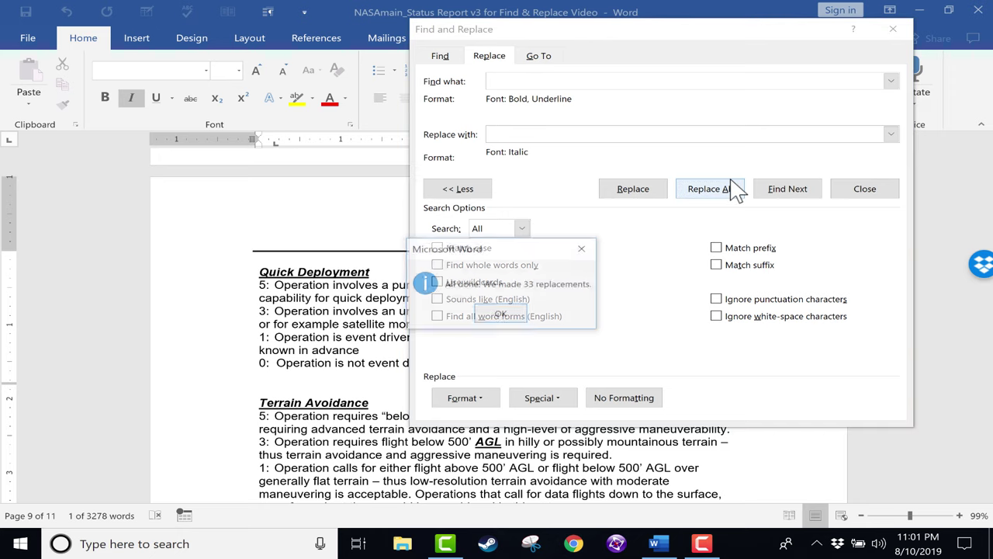
pyautogui.click(500, 314)
pyautogui.scroll(-10, 353, 365)
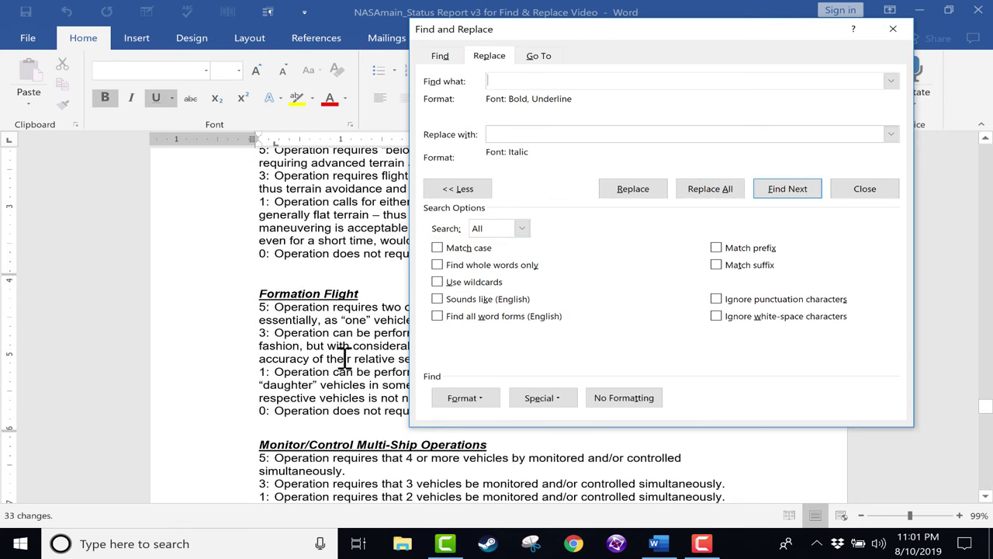
pyautogui.scroll(-3, 353, 367)
pyautogui.scroll(8, 353, 371)
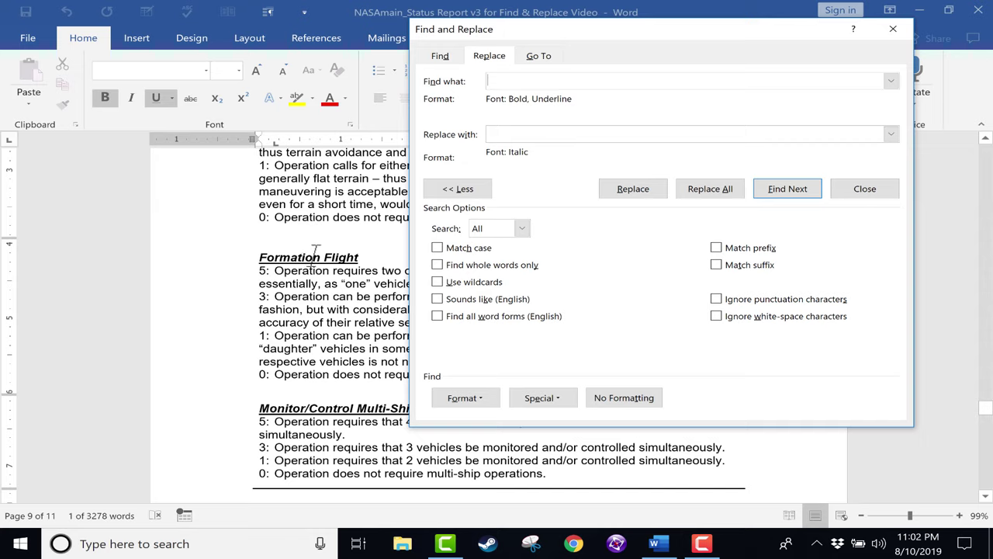
# Clear the Italic formatting from the replacement criteria.
pyautogui.press('Tab')
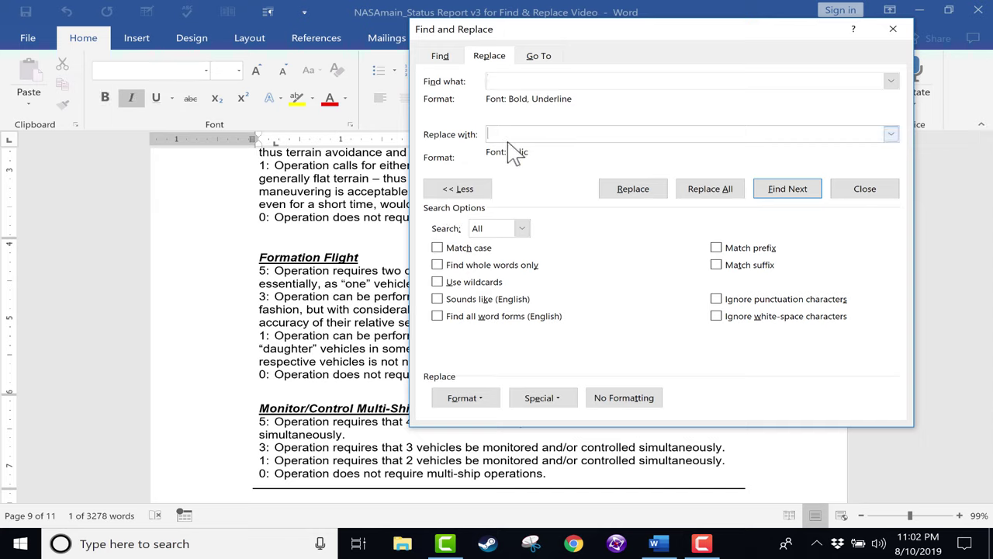
pyautogui.click(532, 83)
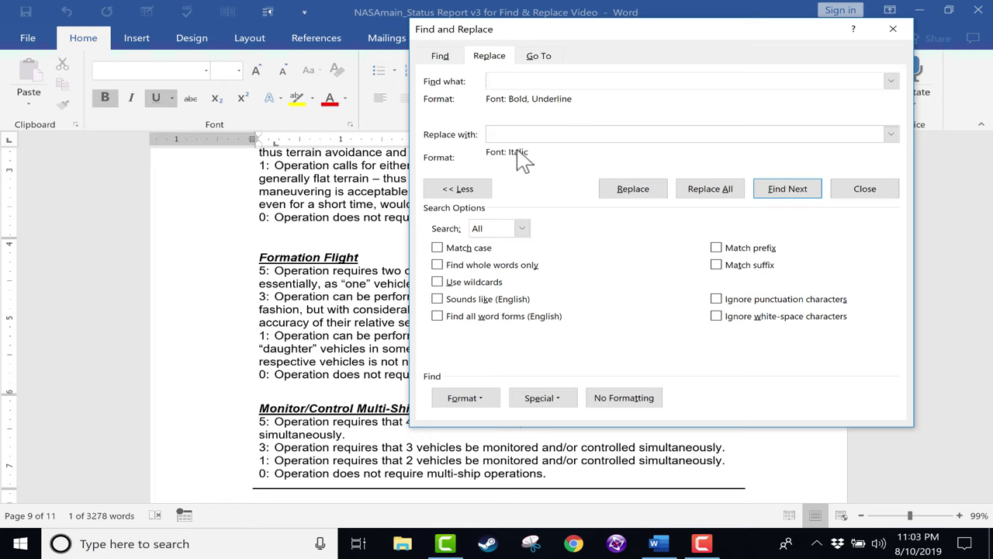
pyautogui.click(537, 137)
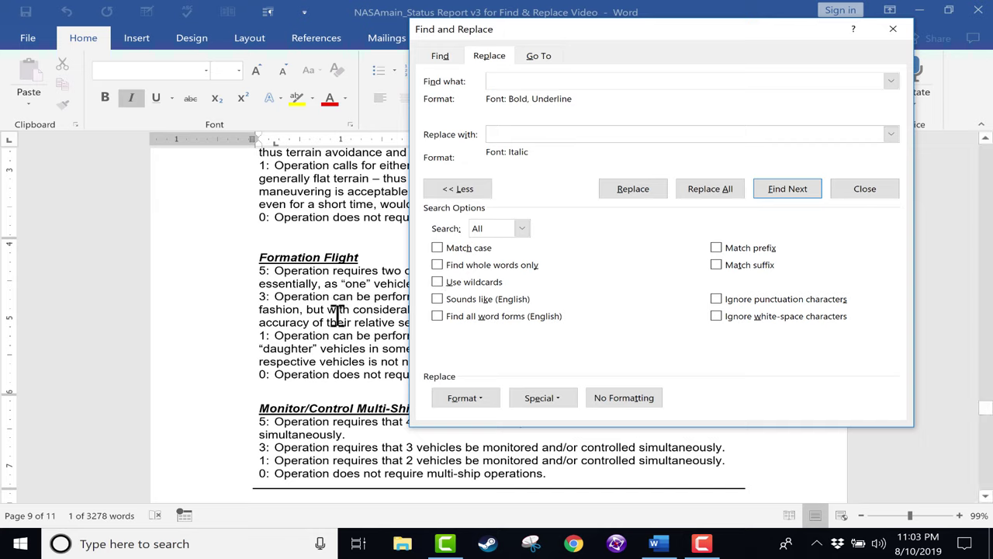
pyautogui.click(641, 401)
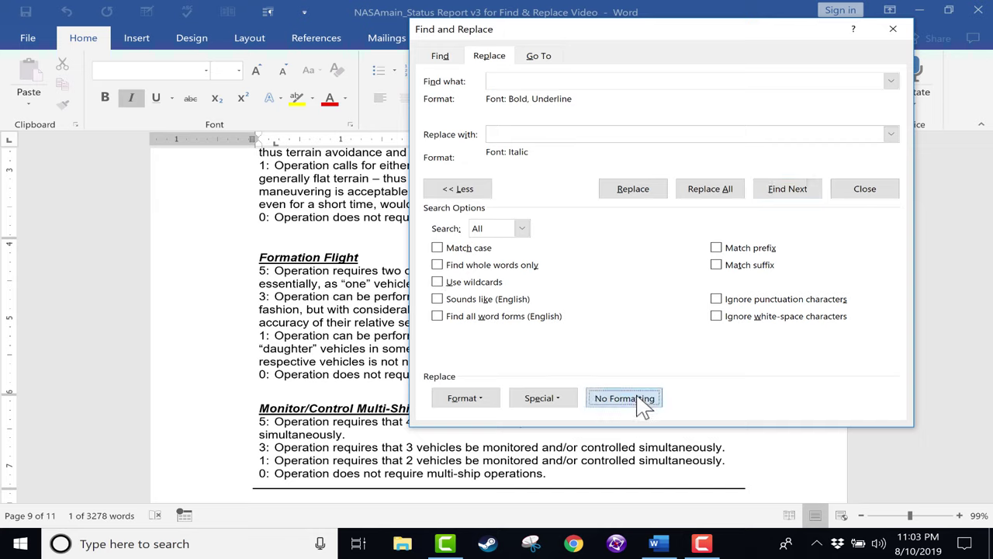
# Set the replacement font style to Not Bold and apply it to all bold, underlined text in the document.
pyautogui.click(464, 398)
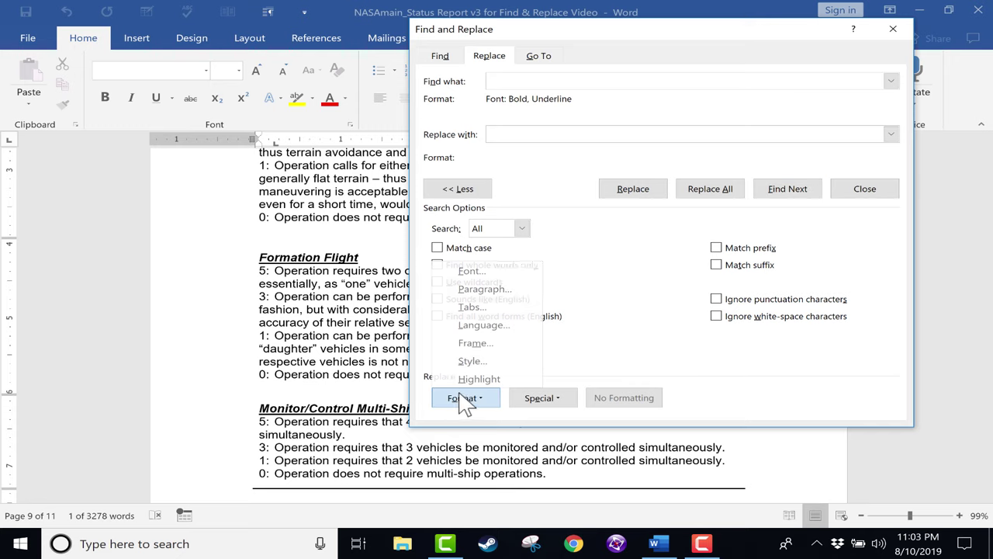
pyautogui.click(490, 271)
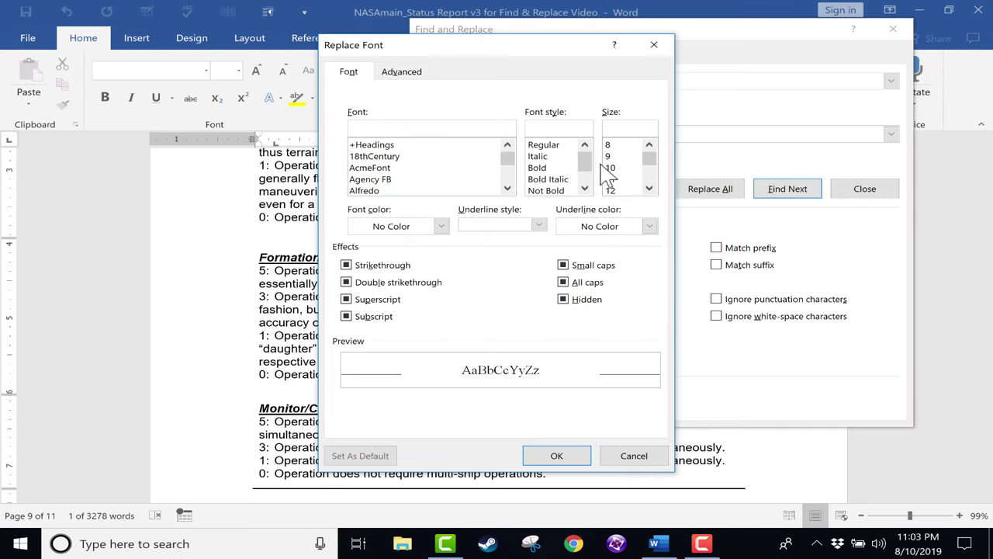
pyautogui.click(554, 190)
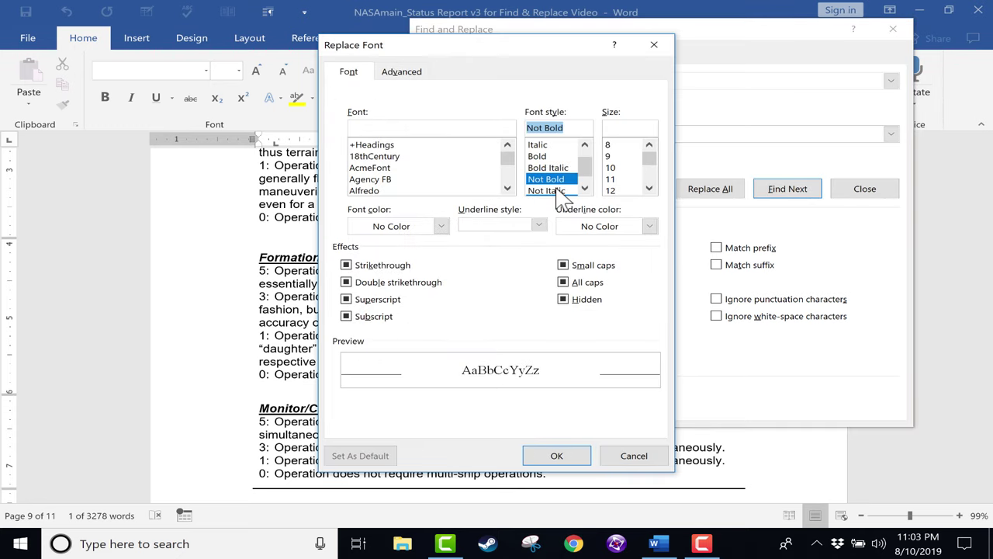
pyautogui.click(558, 456)
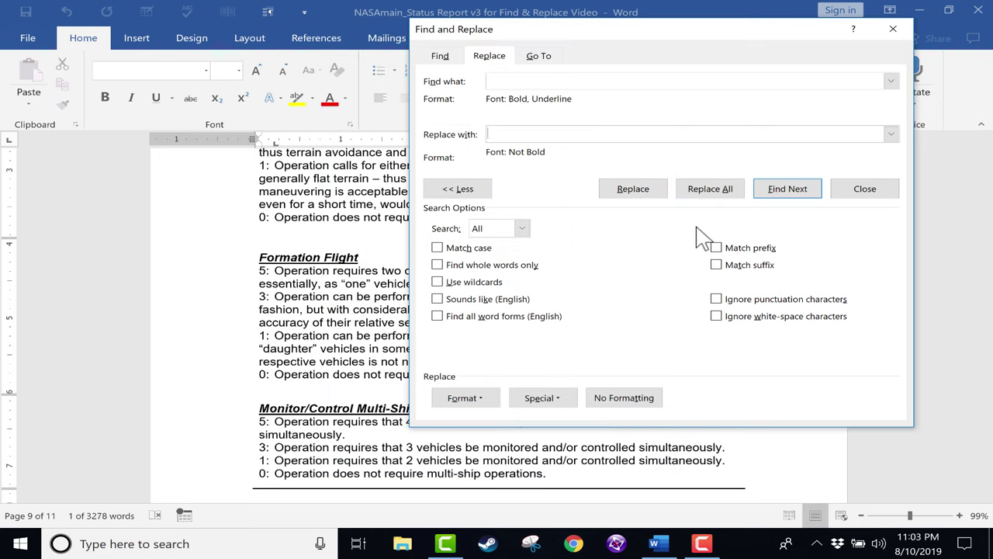
pyautogui.click(716, 194)
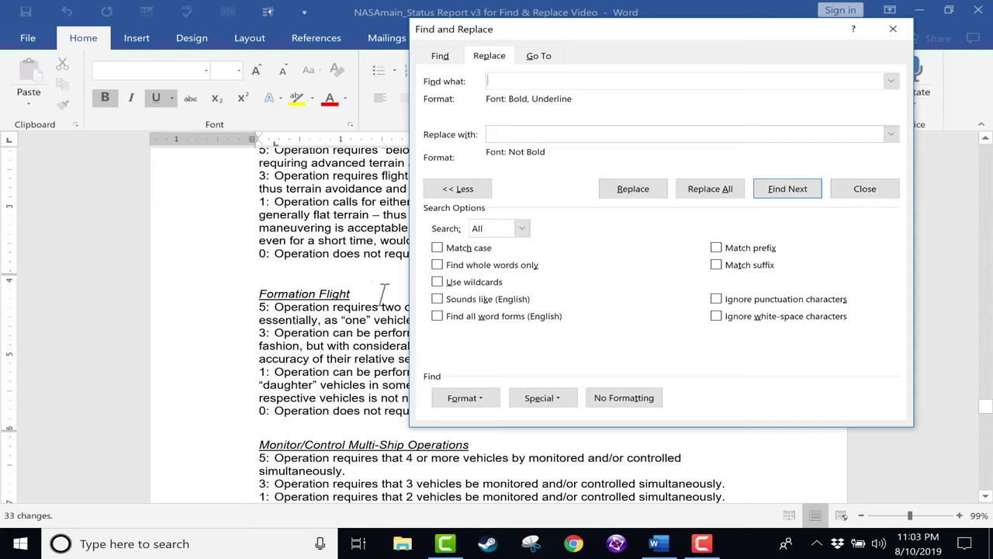
# Clear the formatting from both the replacement criteria and the search criteria.
pyautogui.click(528, 132)
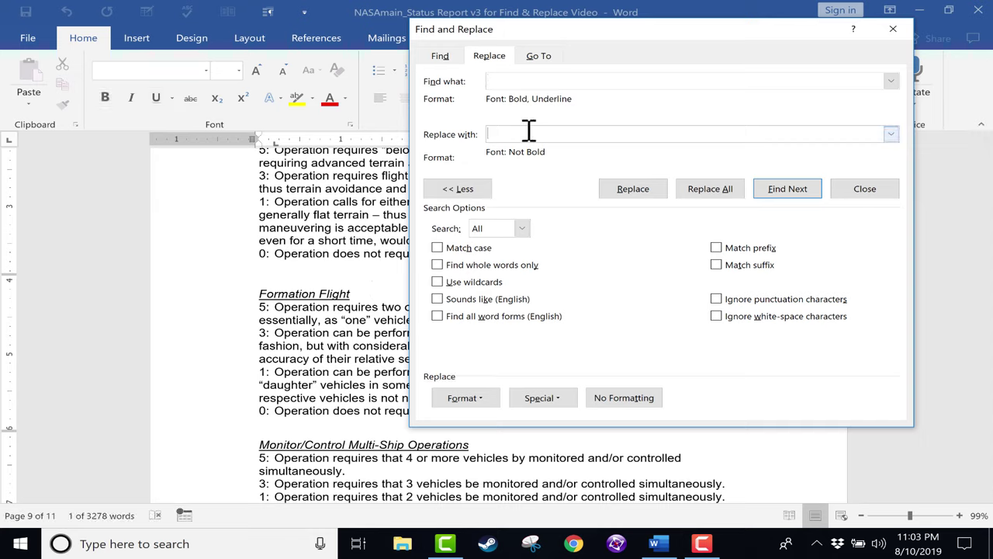
pyautogui.click(620, 398)
pyautogui.click(518, 80)
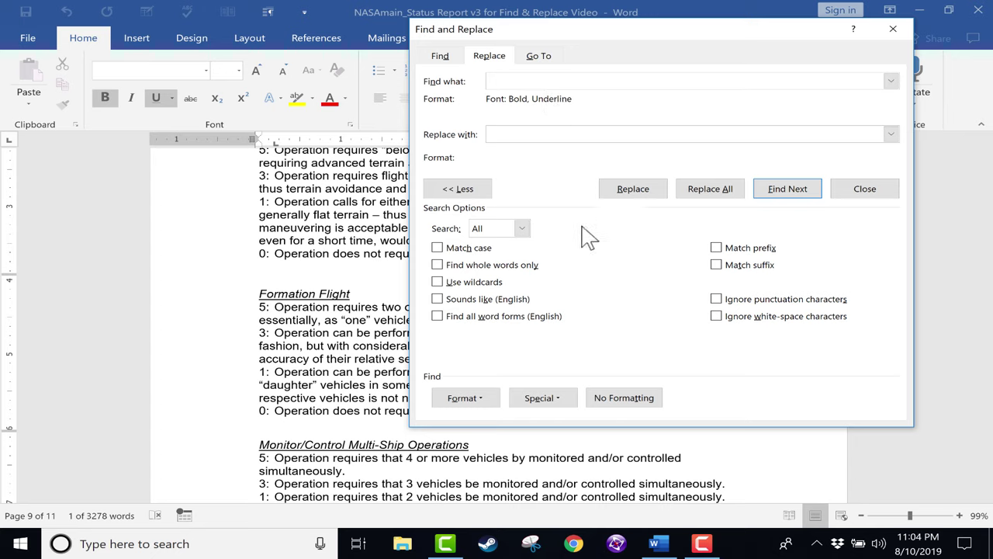
pyautogui.click(522, 135)
pyautogui.hotkey('shift', 'Tab')
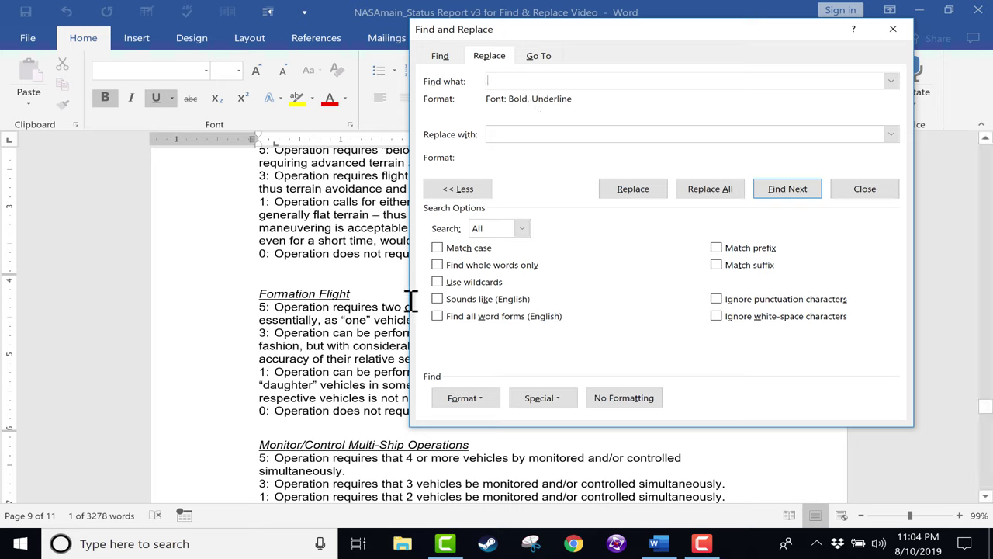
pyautogui.click(624, 398)
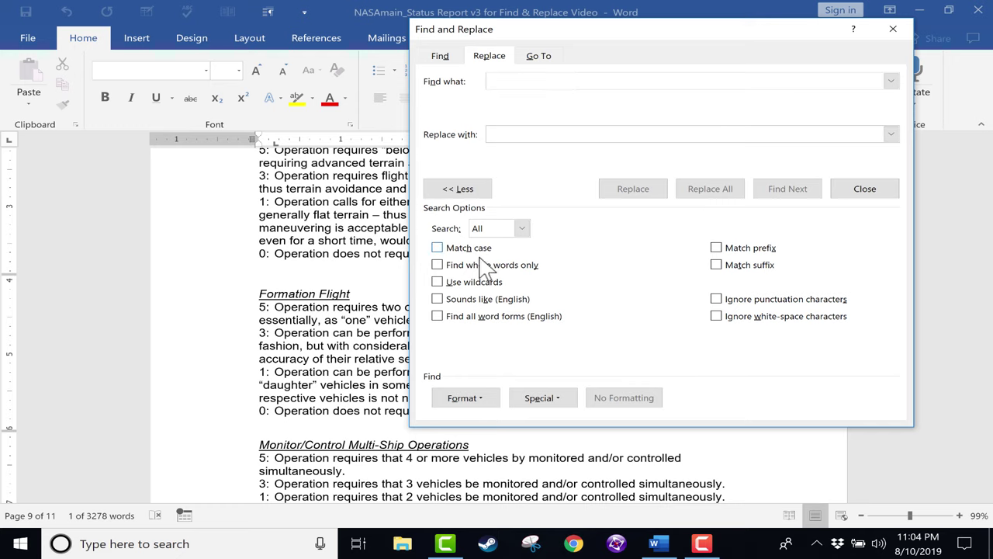
# Set the search criteria to find text formatted in italic with a single underline.
pyautogui.hotkey('ctrl', 'd')
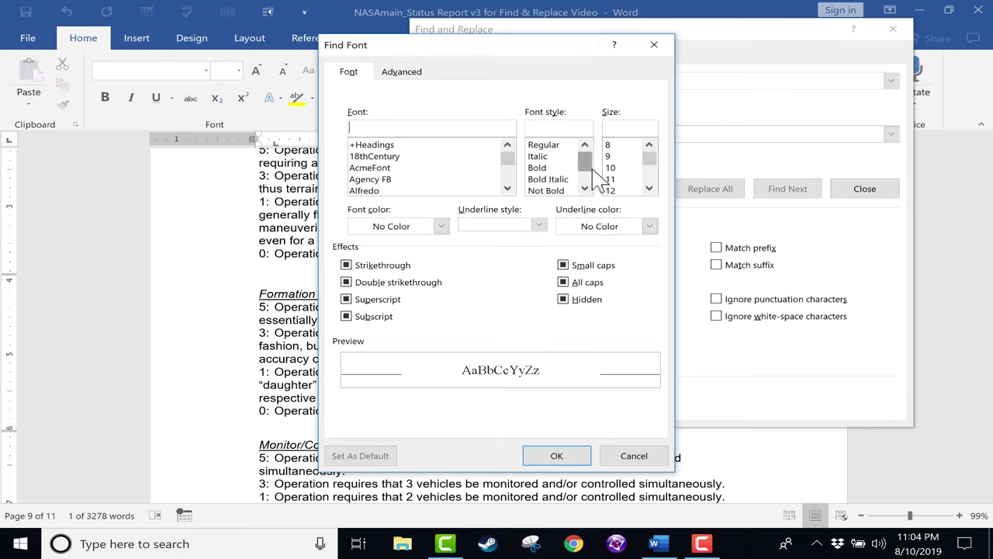
pyautogui.click(543, 156)
pyautogui.click(536, 227)
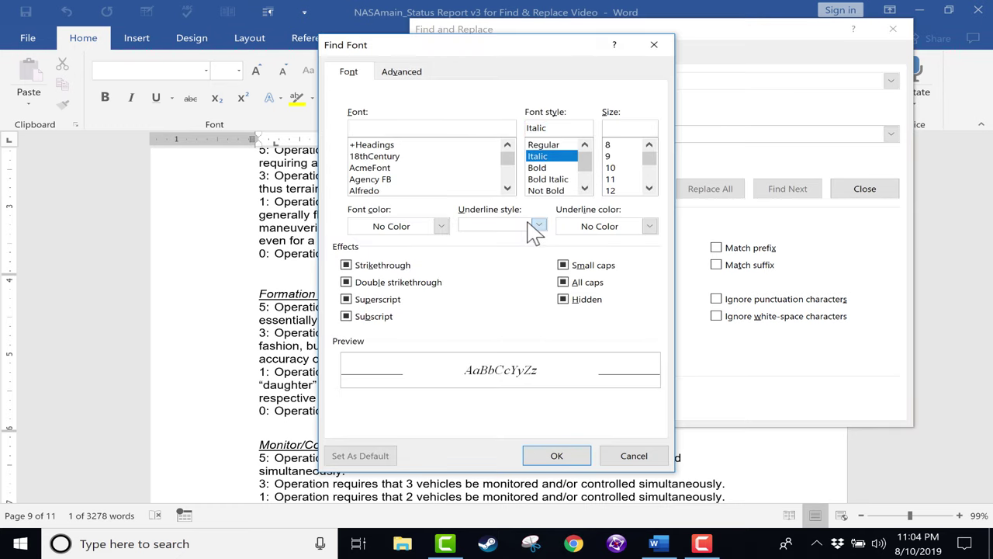
pyautogui.click(512, 264)
pyautogui.press('Return')
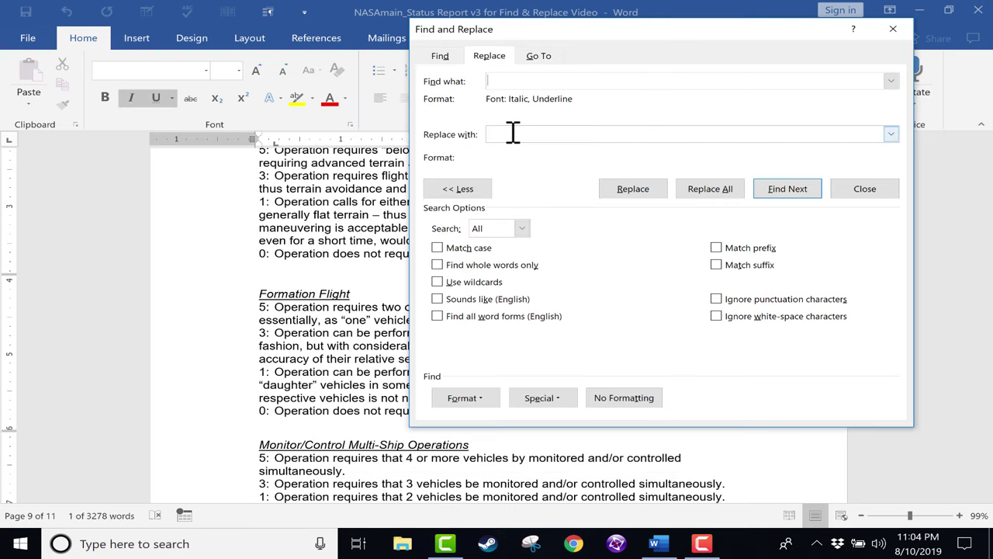
# Set the replacement underline style to (none) and apply it to all italic, underlined text in the document.
pyautogui.click(513, 134)
pyautogui.click(469, 399)
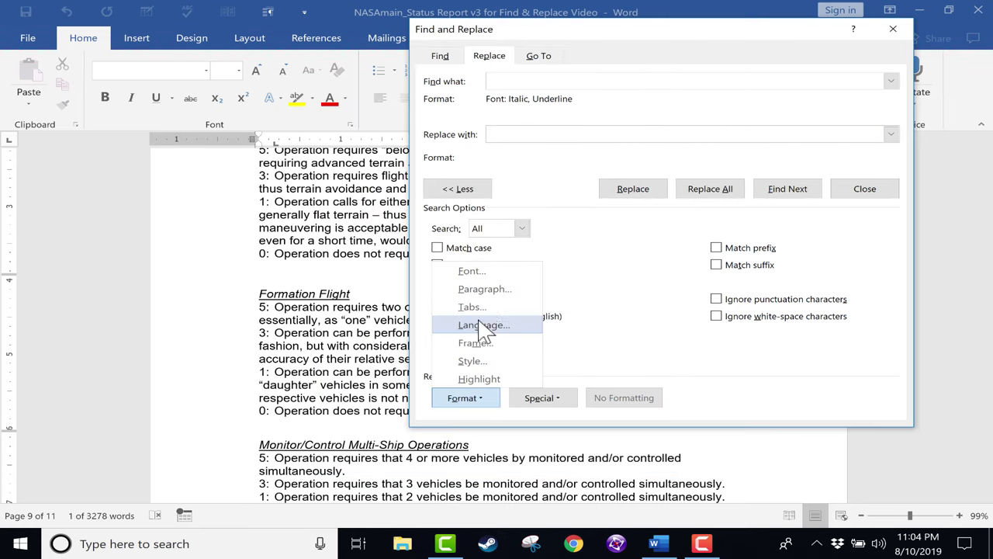
pyautogui.click(472, 271)
pyautogui.click(538, 225)
pyautogui.click(495, 239)
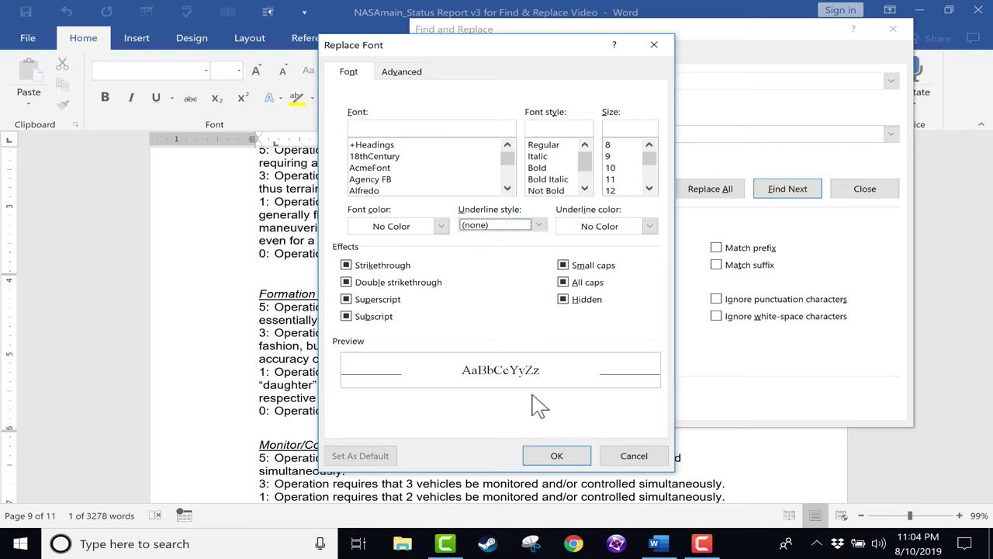
pyautogui.click(557, 456)
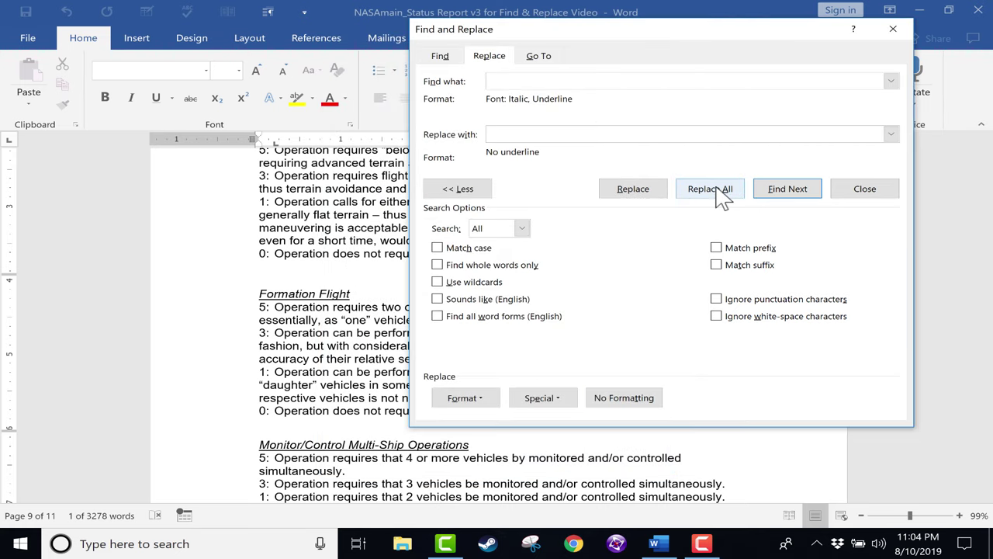
pyautogui.click(710, 188)
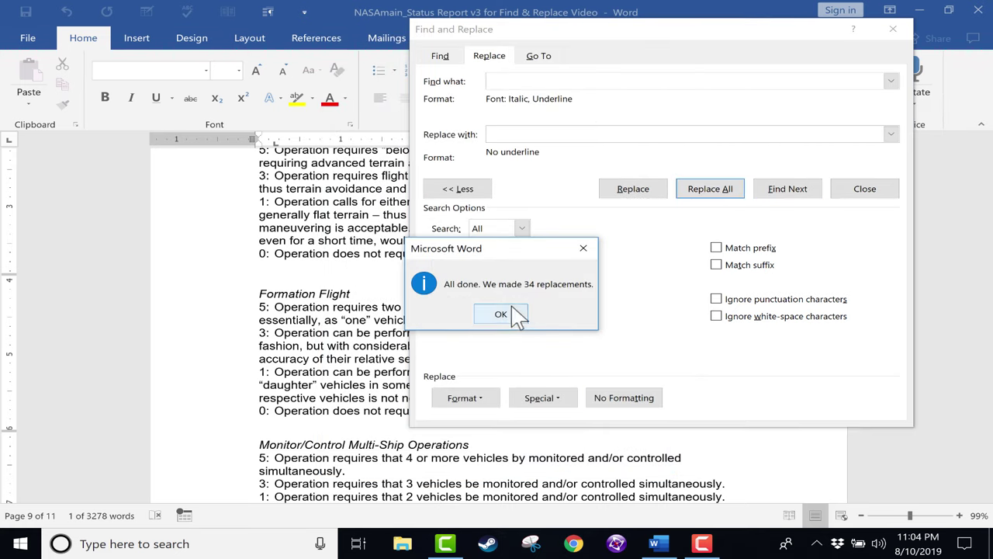
pyautogui.click(502, 314)
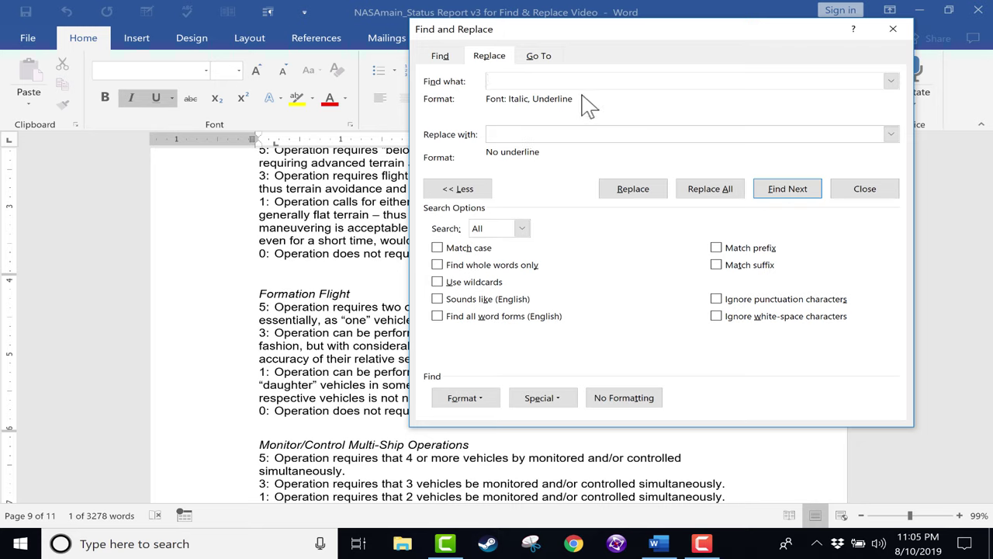
pyautogui.click(545, 133)
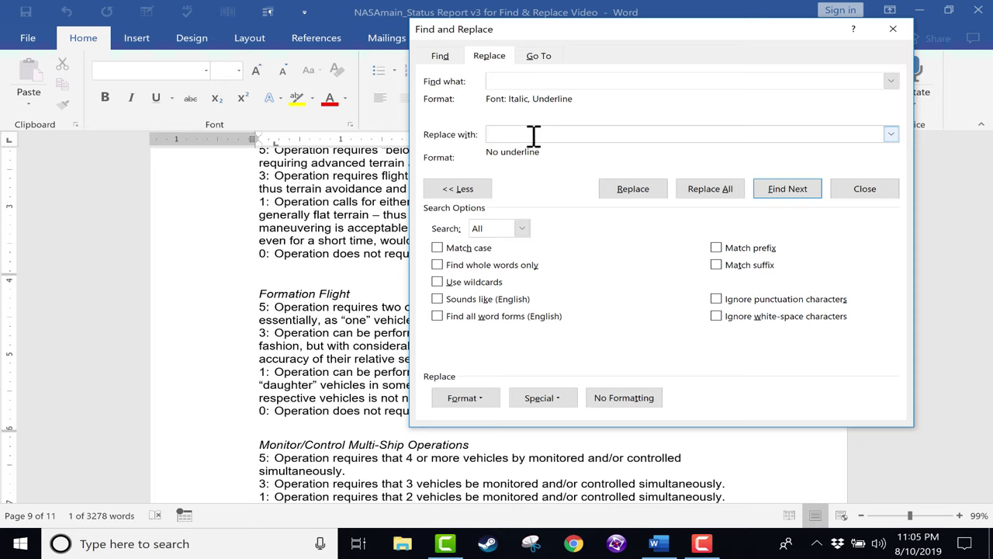
pyautogui.click(531, 80)
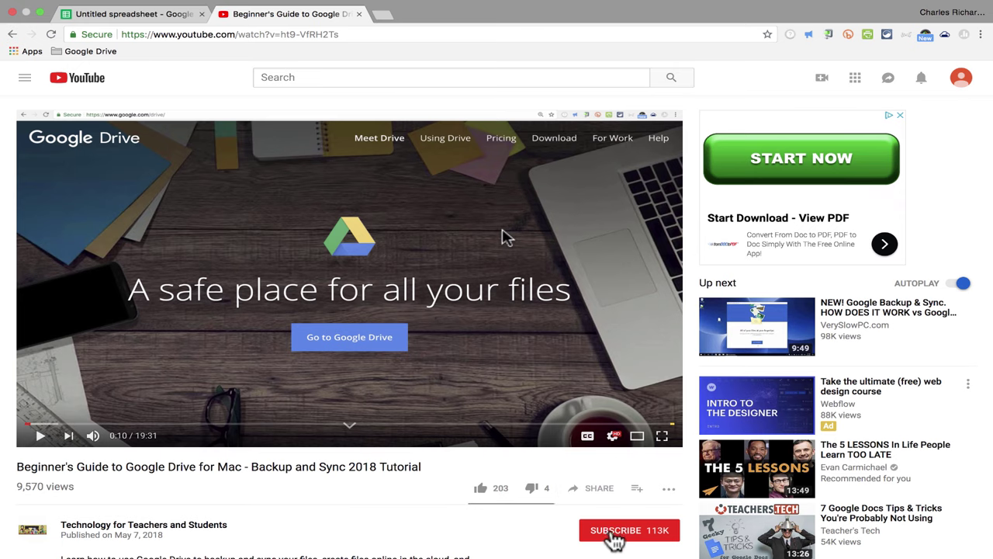
# On YouTube, subscribe to the Technology for Teachers and Students channel and turn on notifications for every new video.
pyautogui.click(611, 532)
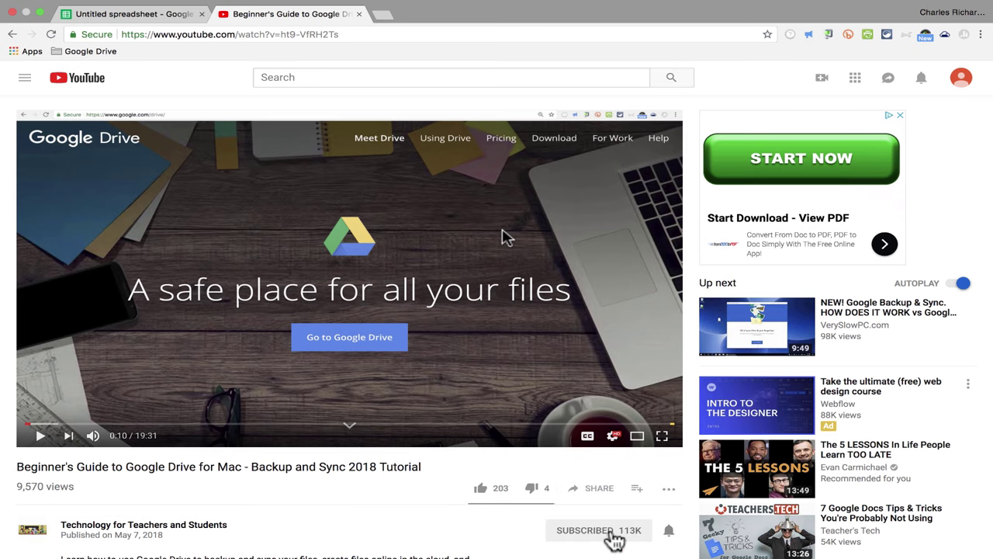
pyautogui.scroll(-5, 683, 535)
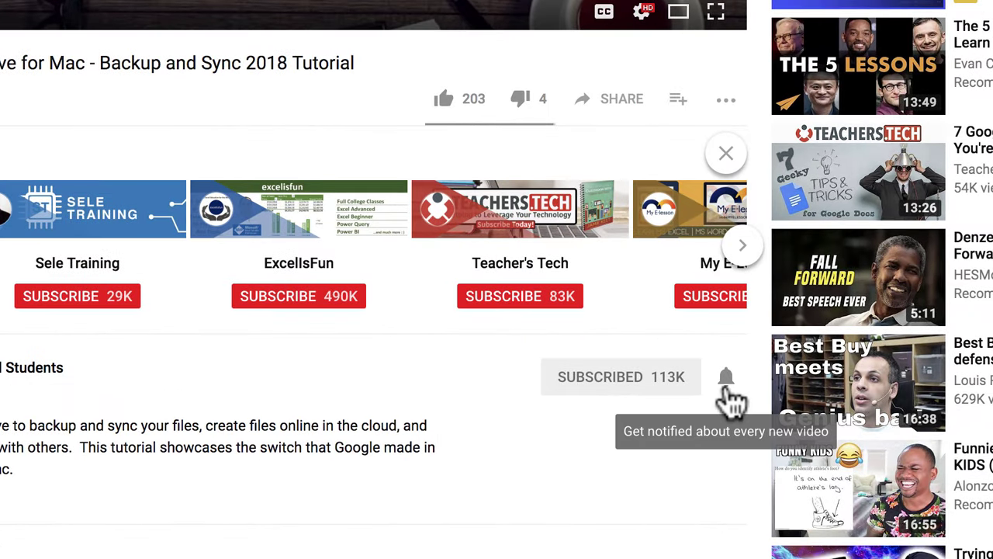
pyautogui.click(726, 385)
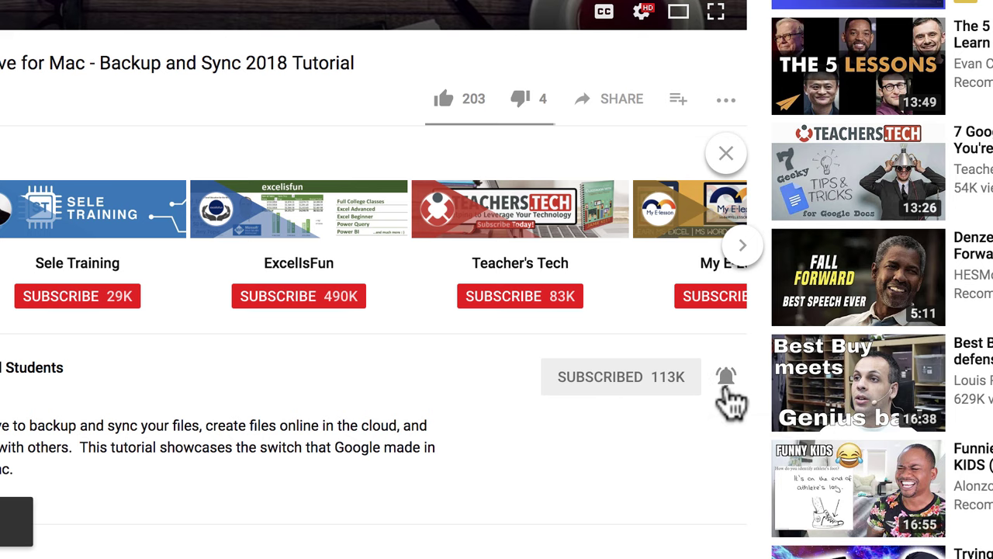